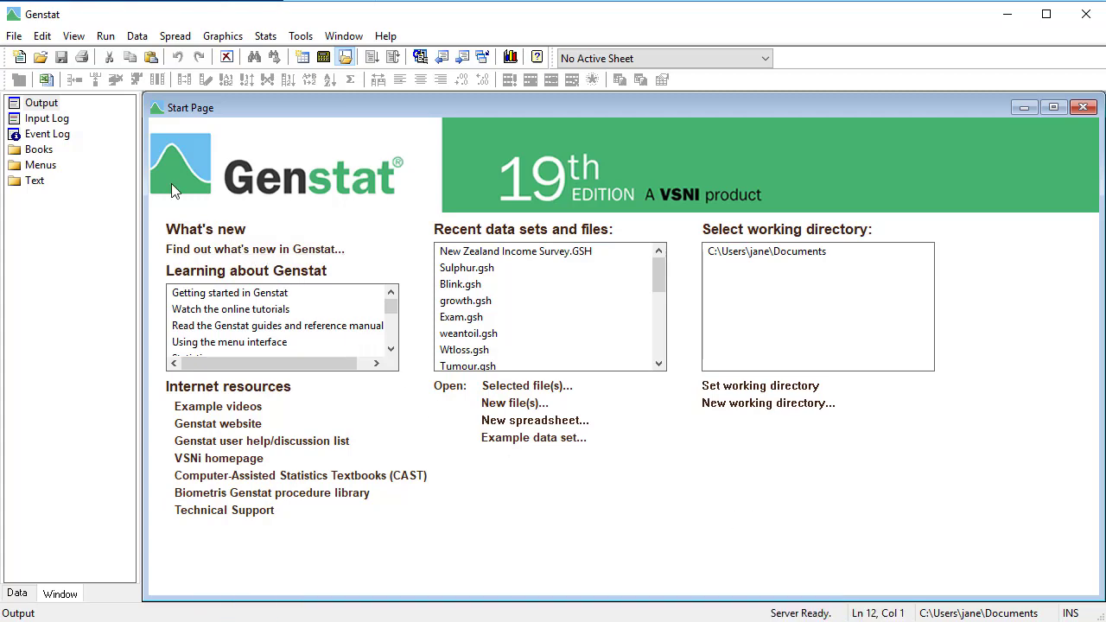
Open the New Zealand Income Survey example data set by searching for 'new zealand'
left_click(14, 35)
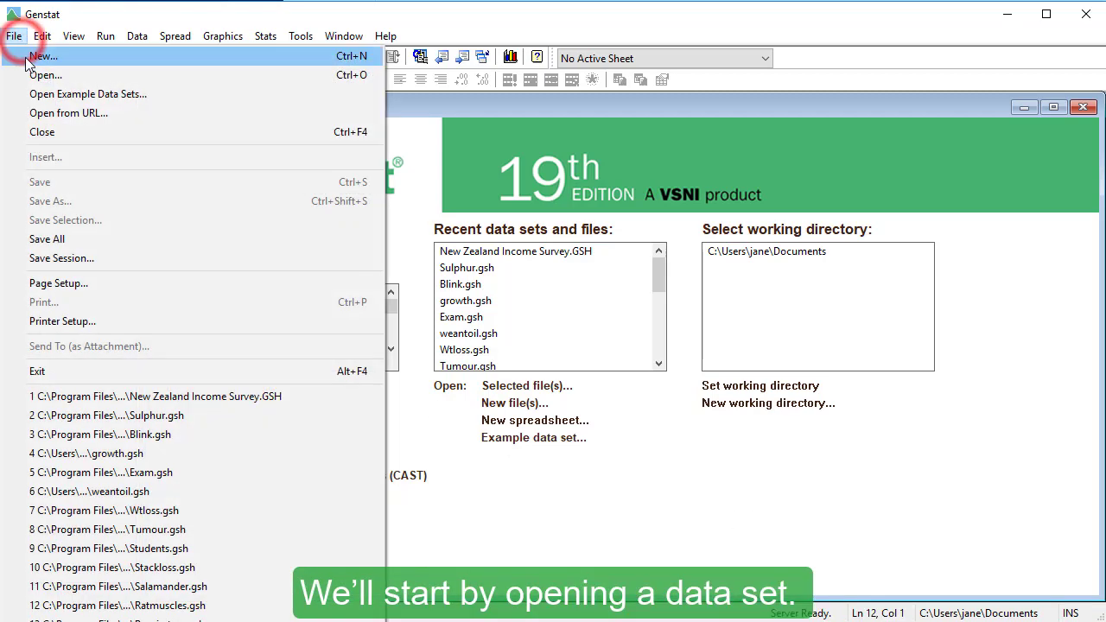
left_click(19, 96)
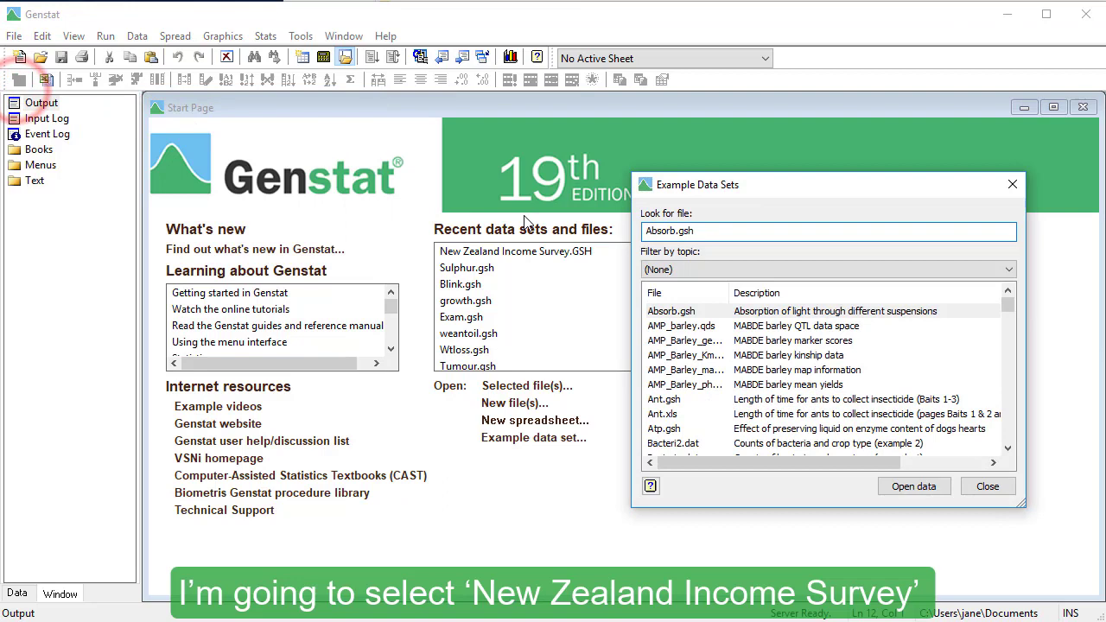
double_click(720, 230)
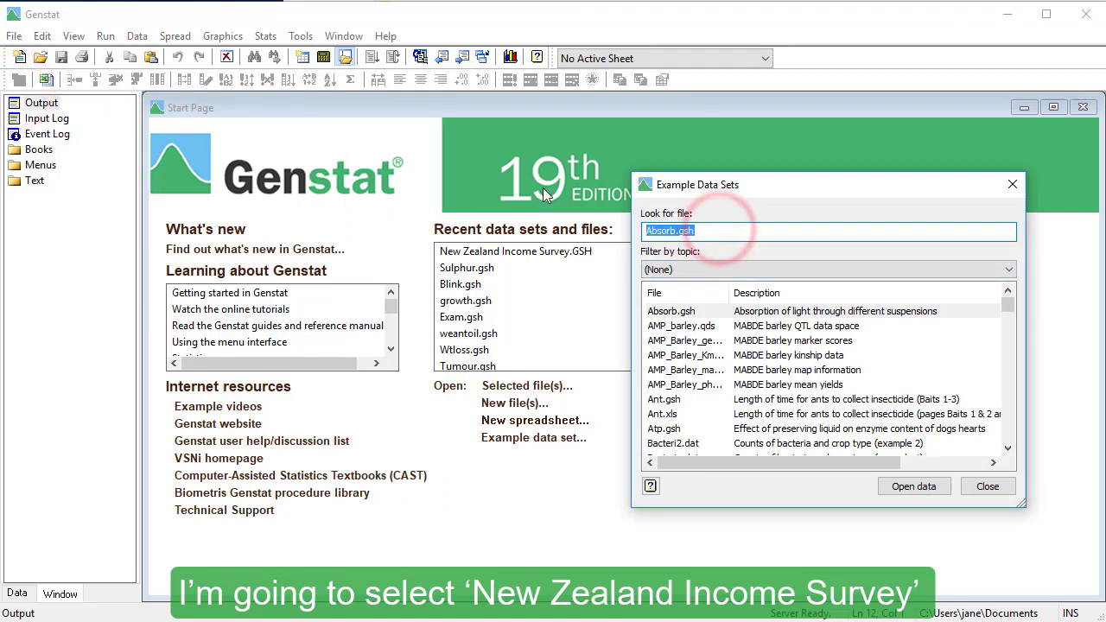
type("new zealand")
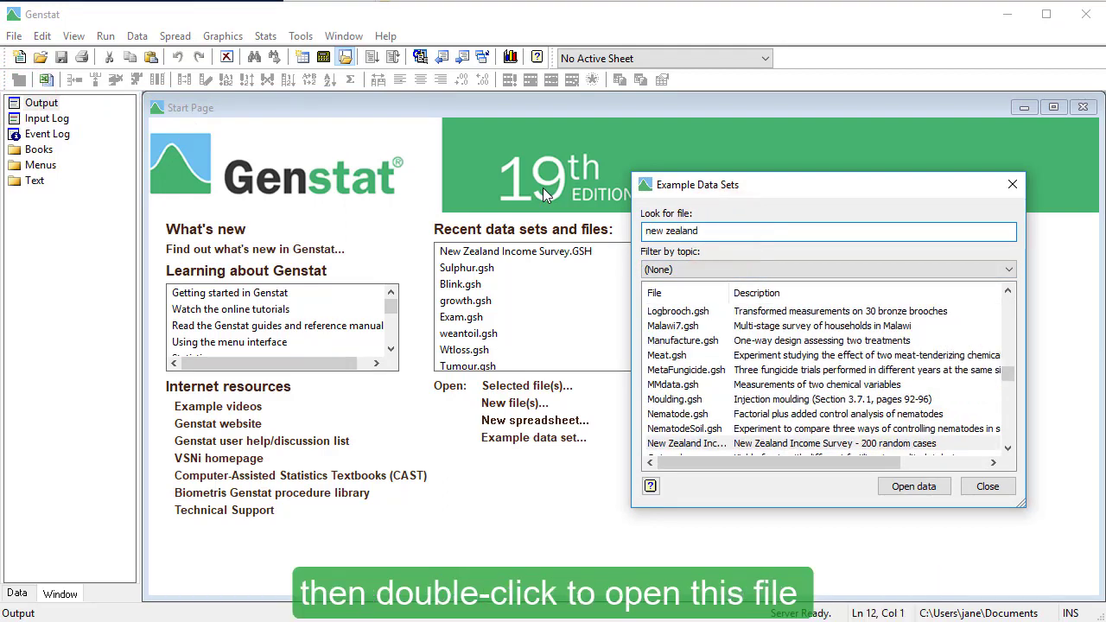
left_click(809, 443)
double_click(809, 443)
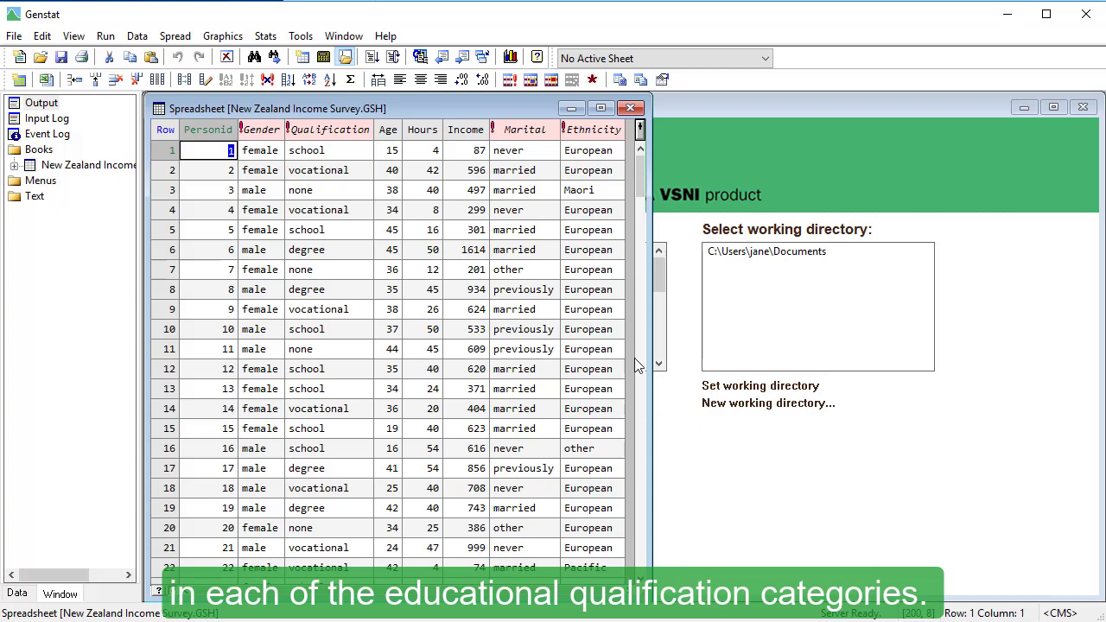
Summarise Income grouped by Qualification with means, minima and maxima, and print the table
left_click(269, 36)
mouse_move(260, 59)
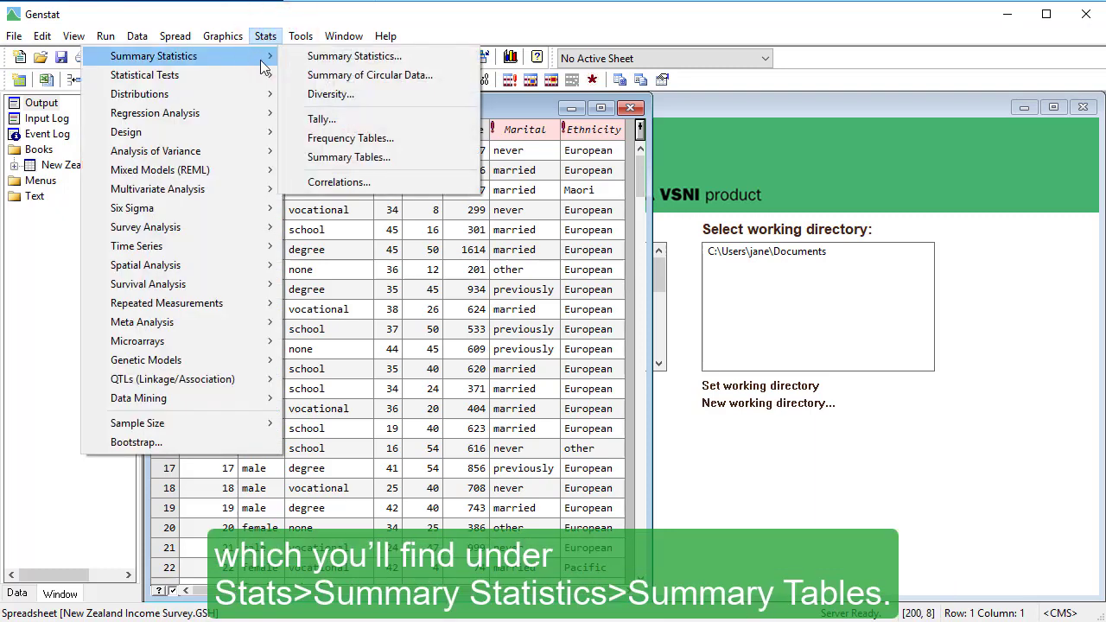
left_click(286, 159)
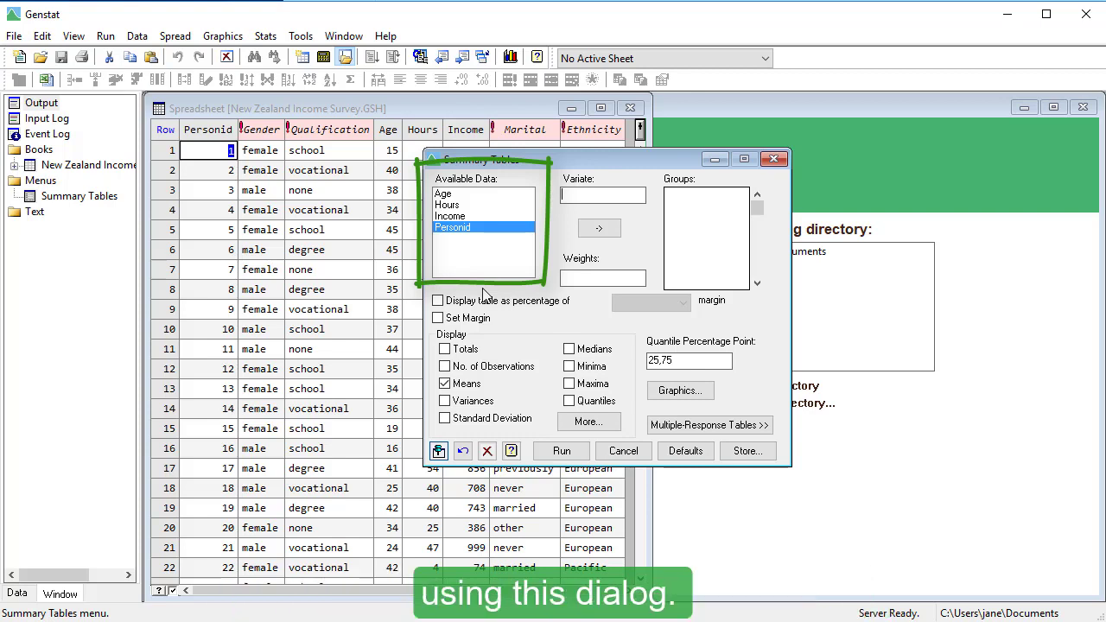
left_click(466, 216)
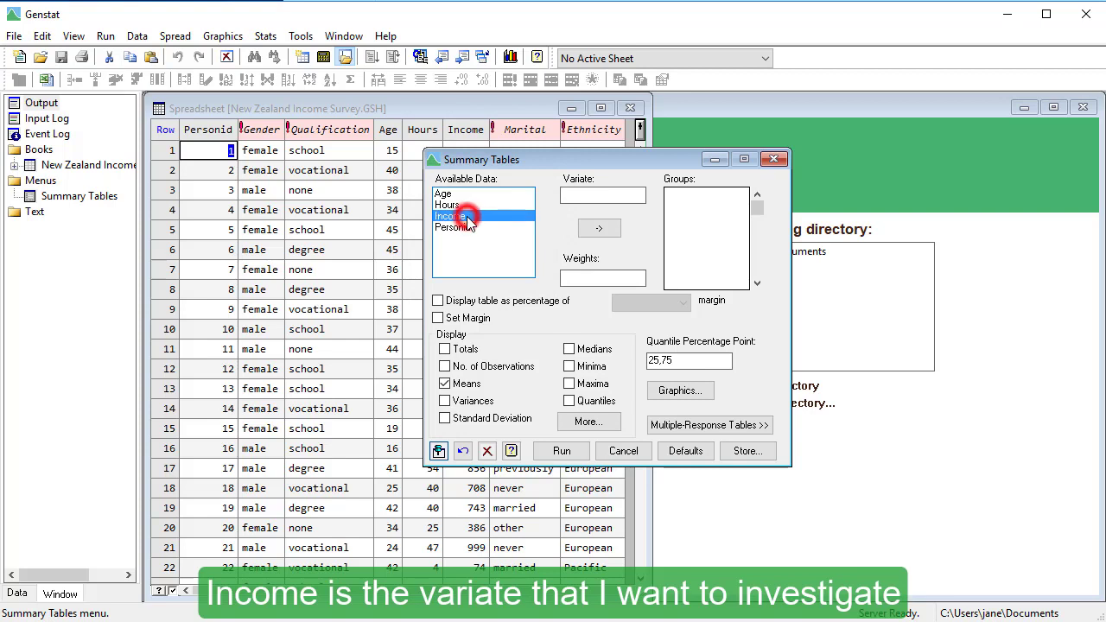
left_click(597, 230)
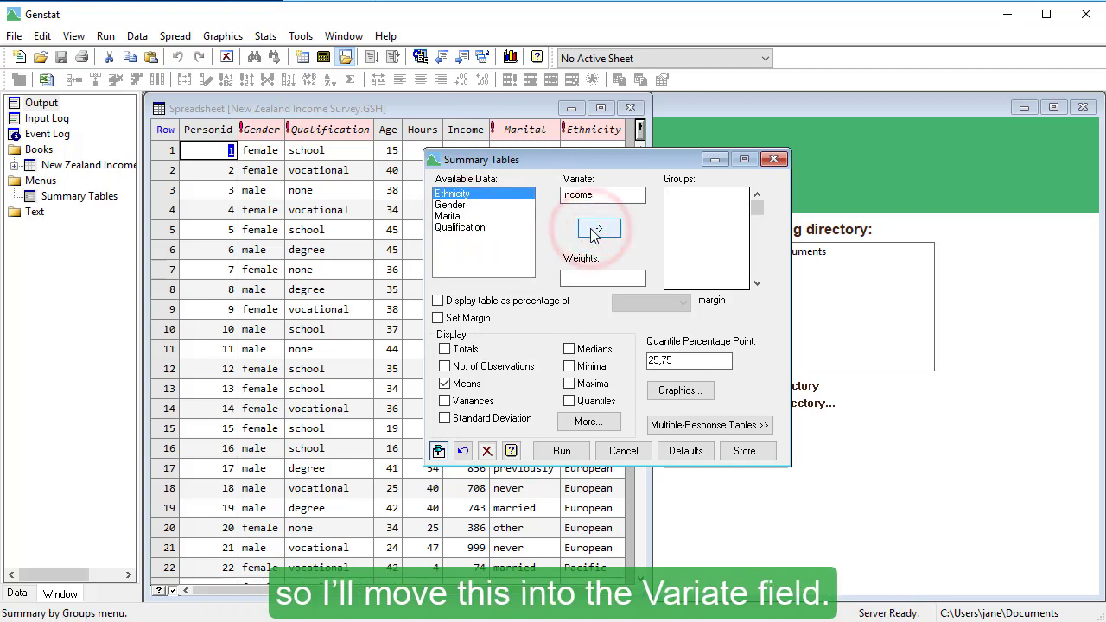
left_click(498, 229)
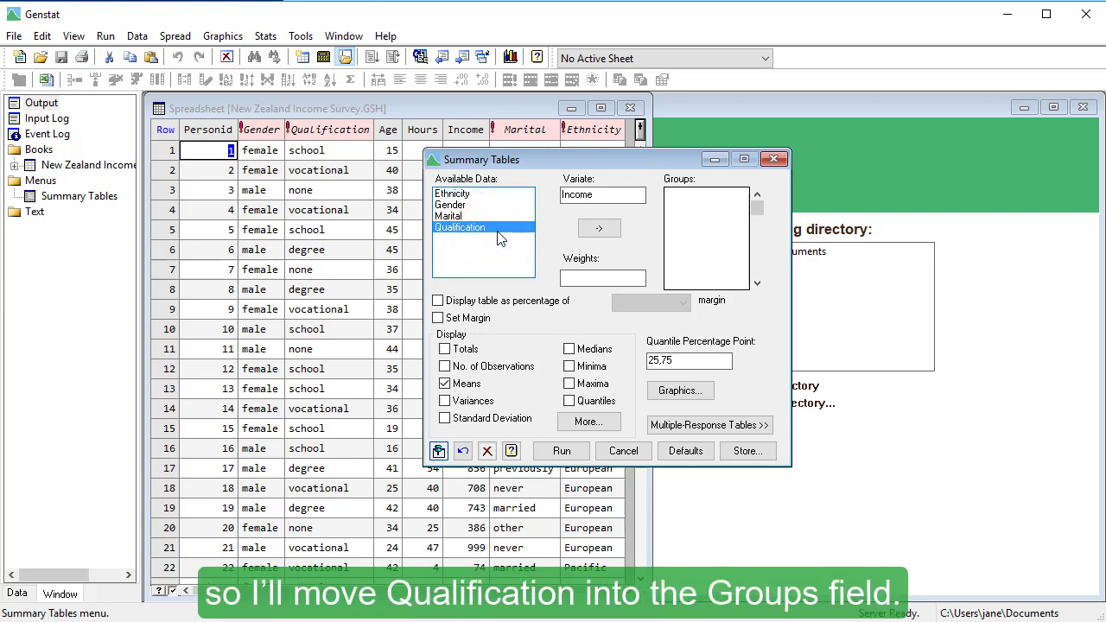
left_click(595, 229)
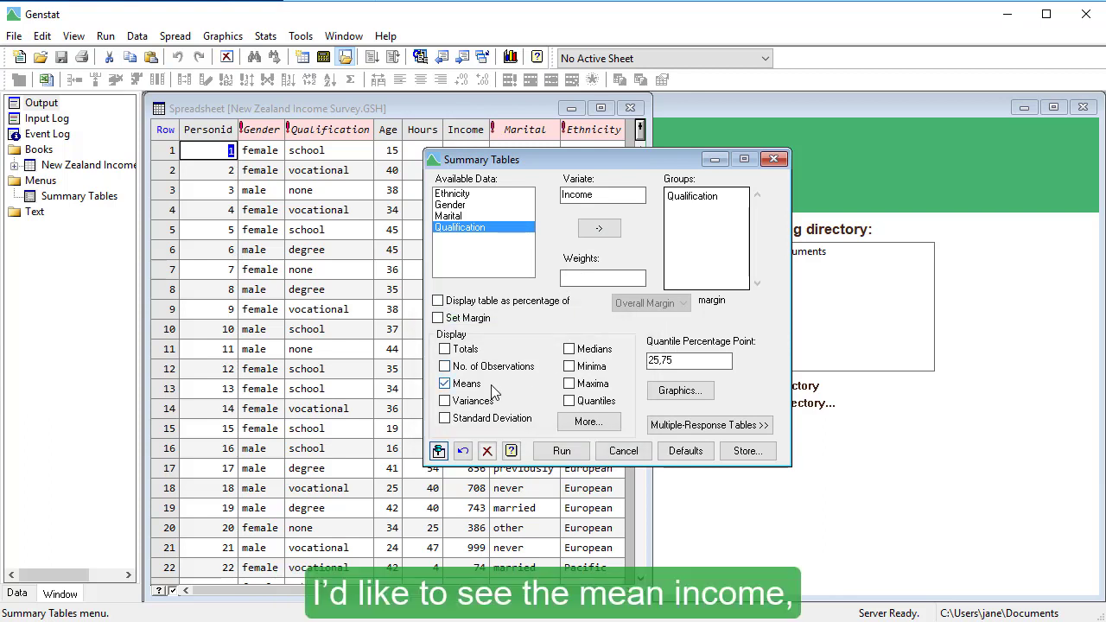
left_click(569, 366)
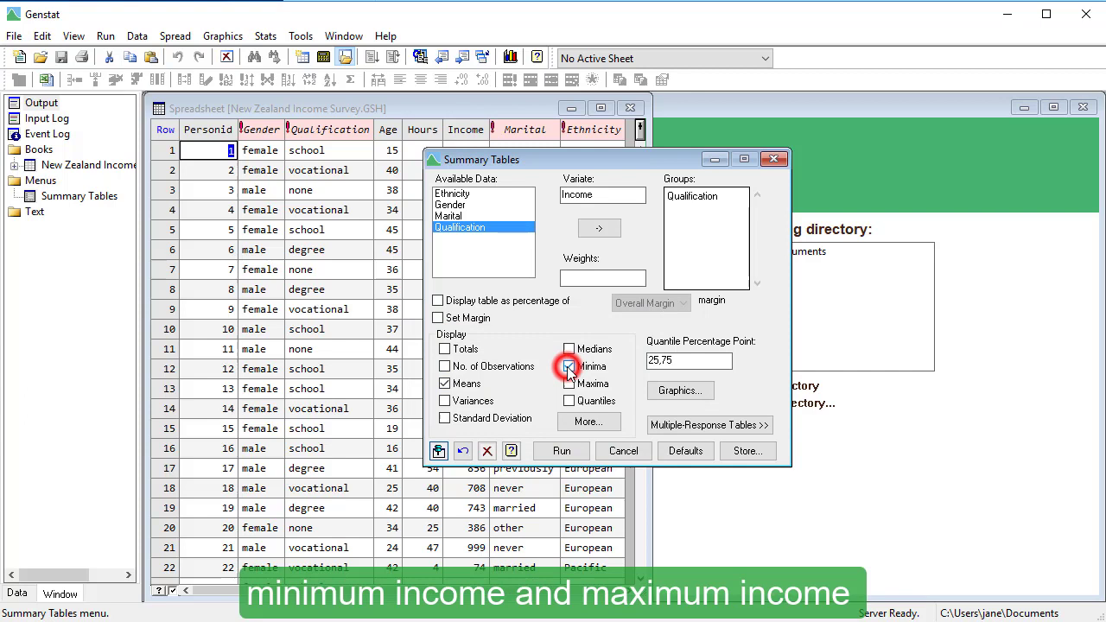
left_click(570, 383)
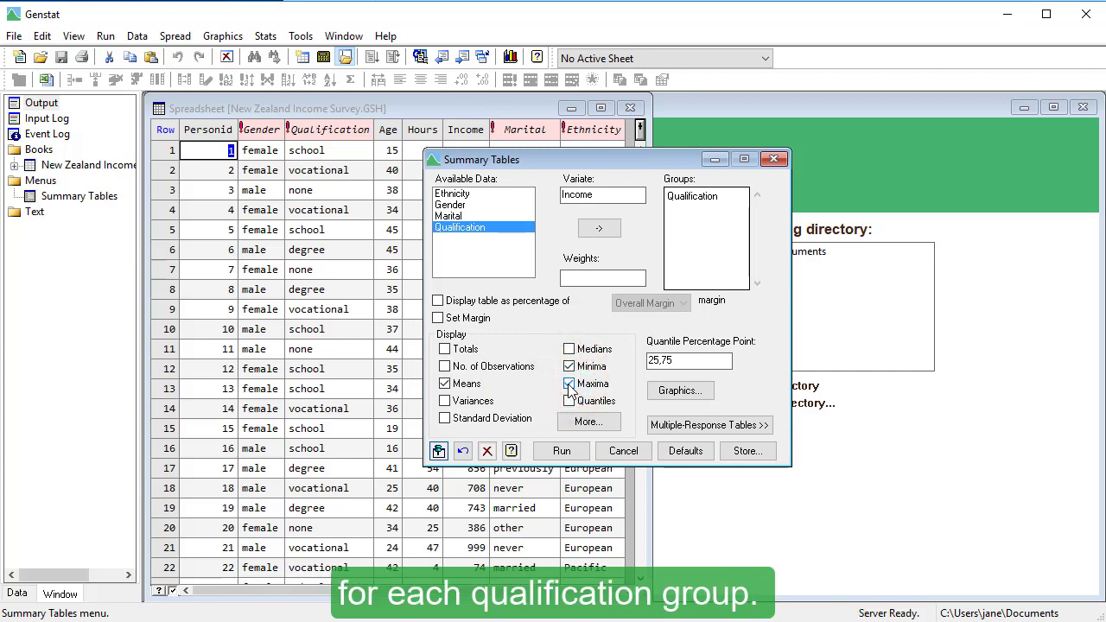
left_click(586, 450)
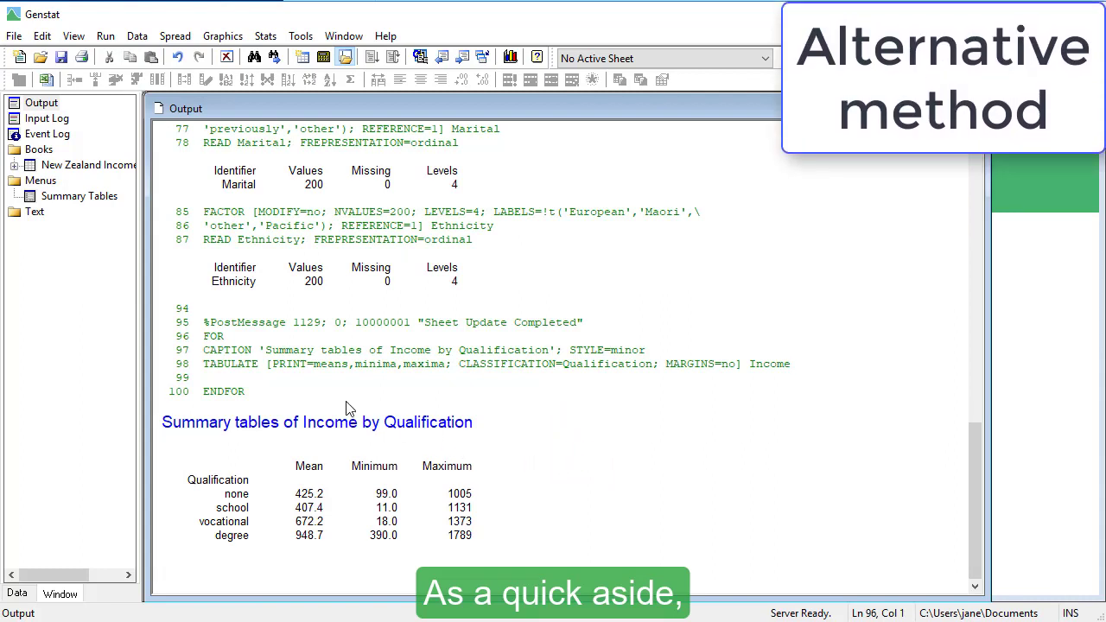
Store means, minima and maxima as Income_Mean, Income_Minima and Income_Maxima, shown in a spreadsheet
double_click(101, 198)
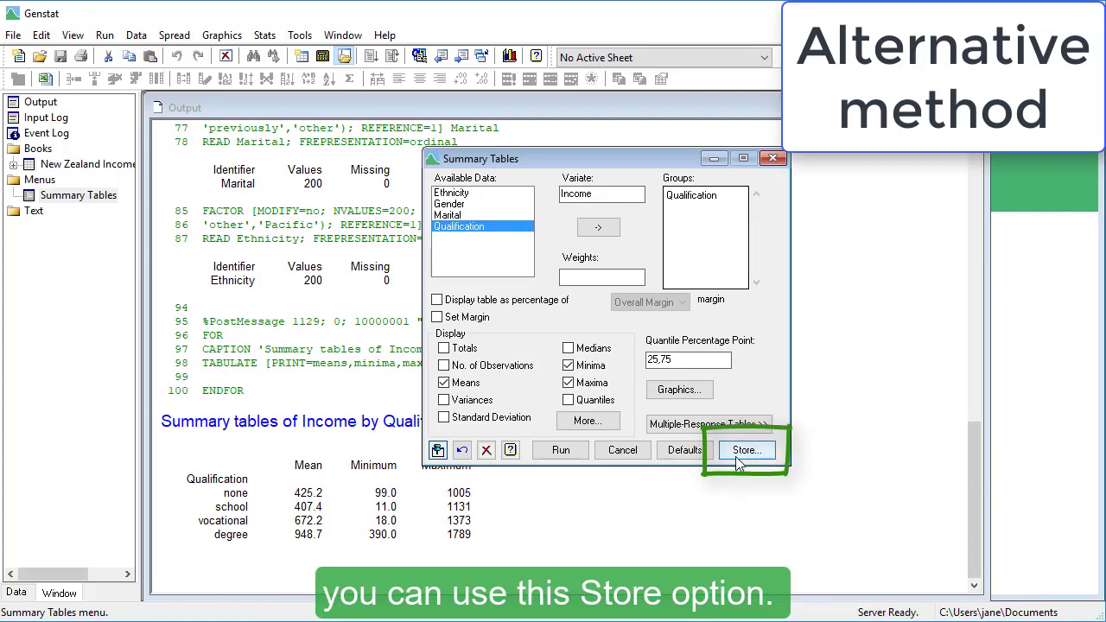
left_click(736, 457)
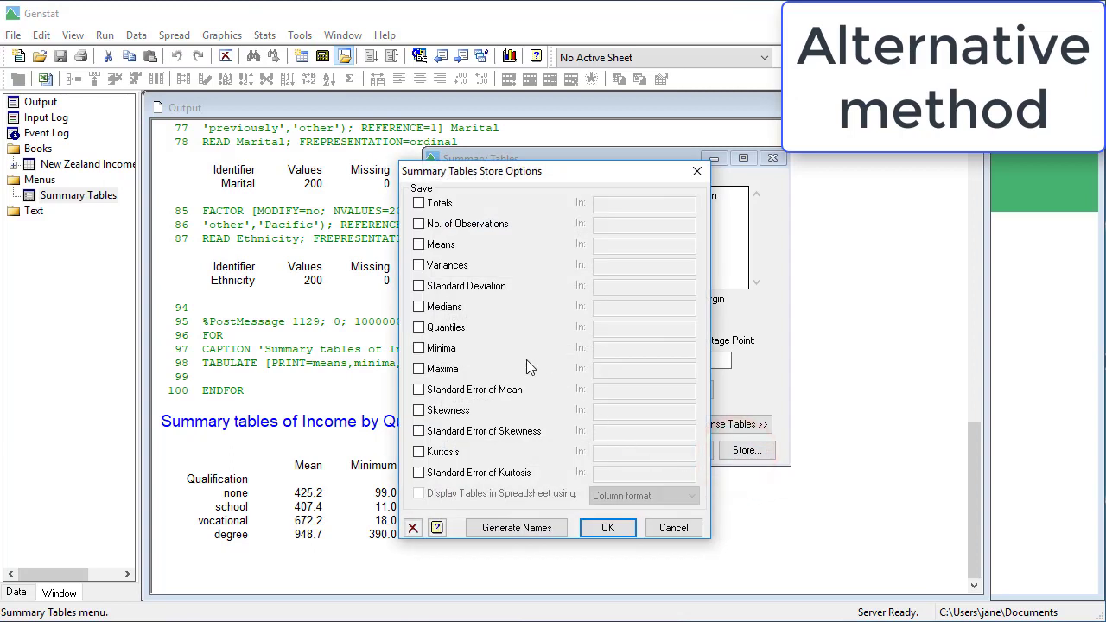
left_click(419, 245)
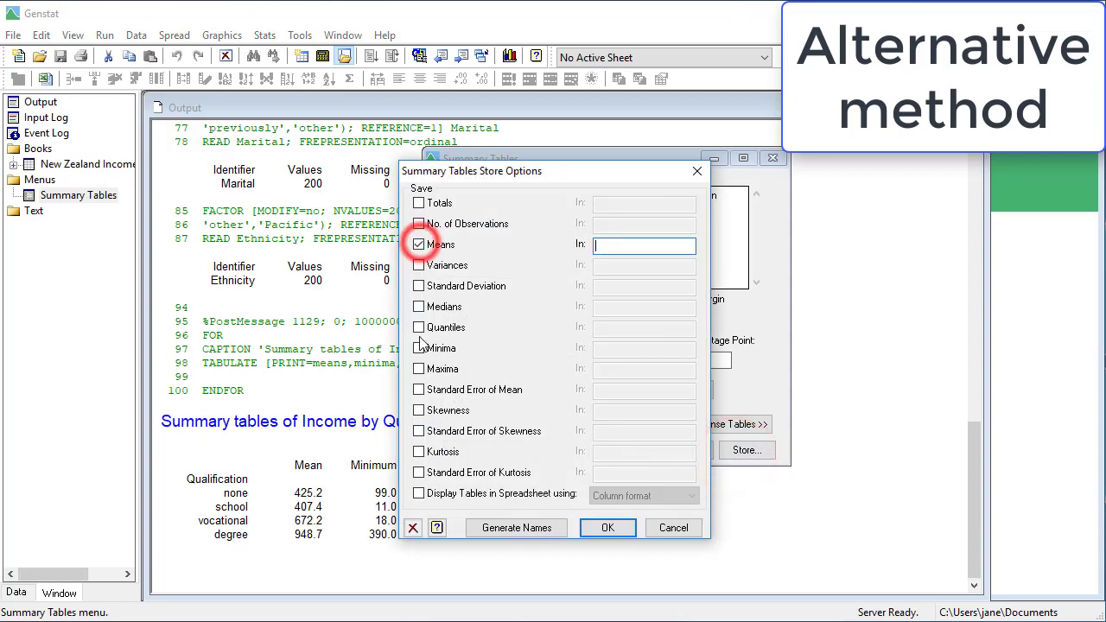
left_click(418, 349)
left_click(419, 369)
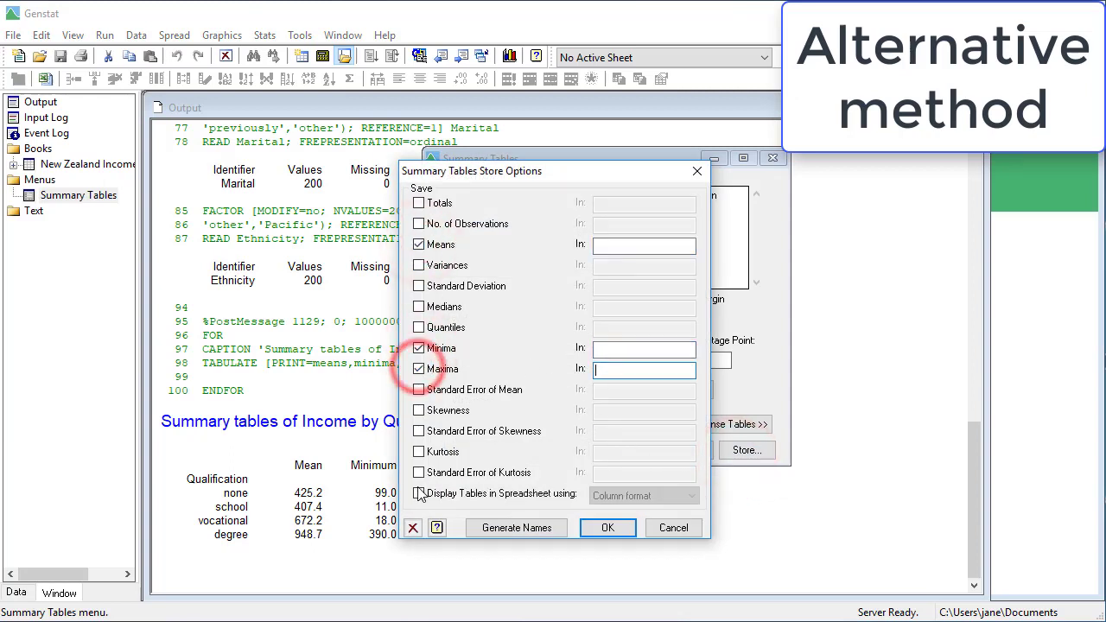
left_click(419, 494)
left_click(511, 528)
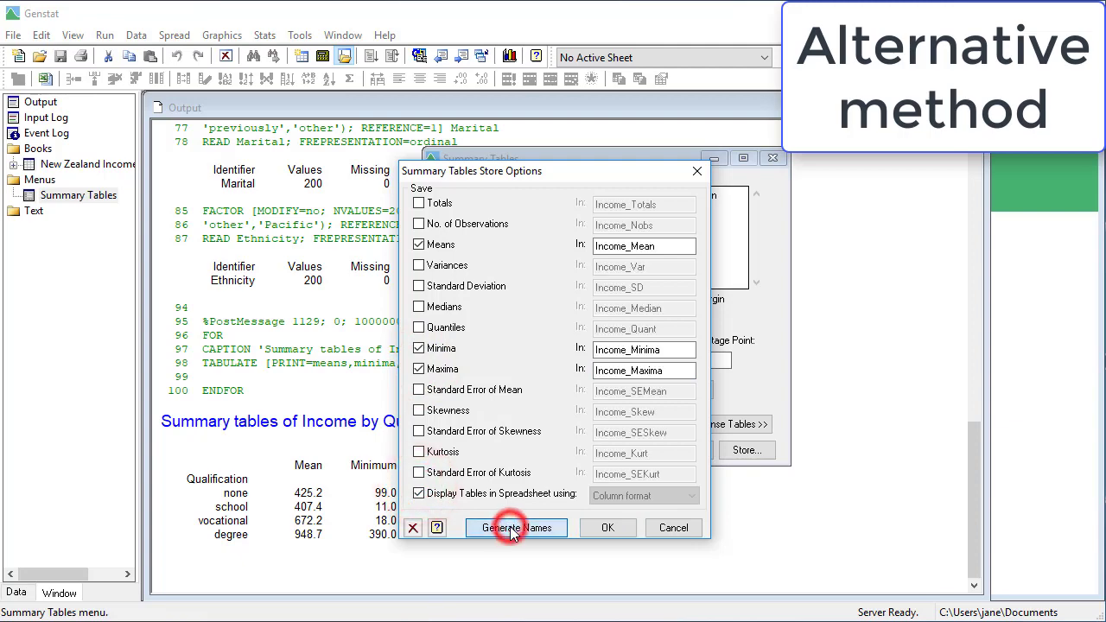
left_click(603, 527)
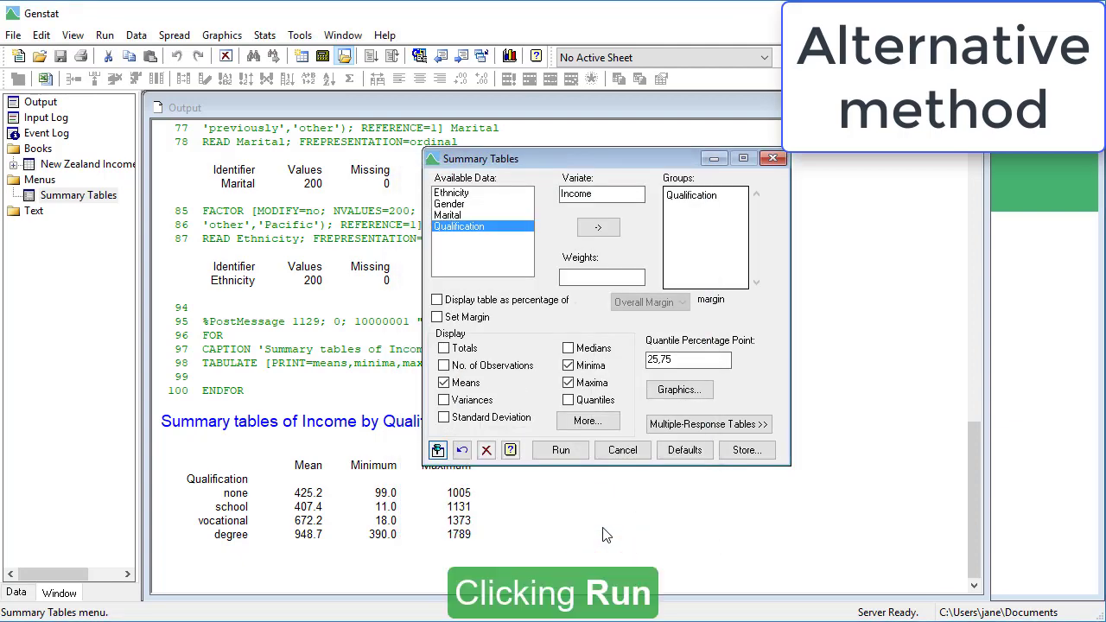
Generate the stored tables, then delete Income_Mean, Income_Minima and Income_Maxima from the data list
left_click(577, 451)
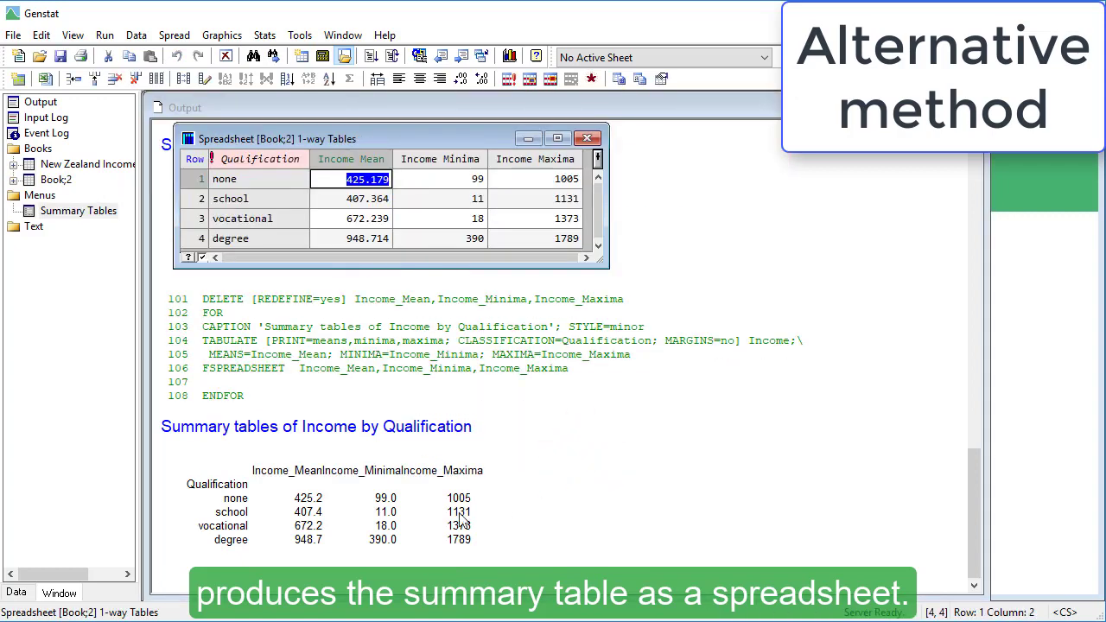
left_click(18, 593)
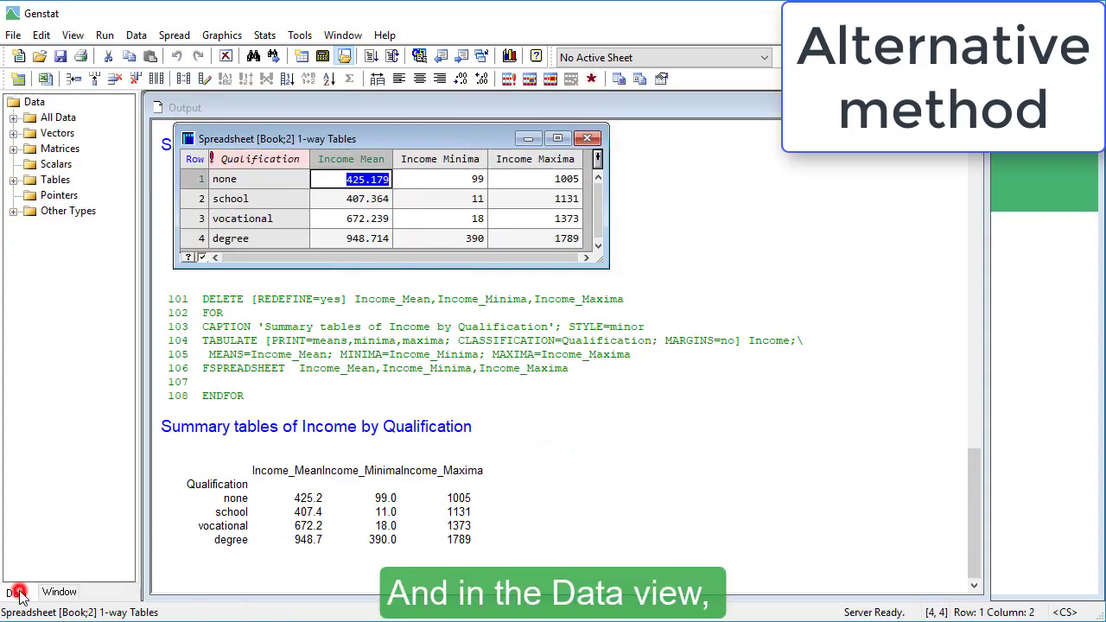
left_click(13, 119)
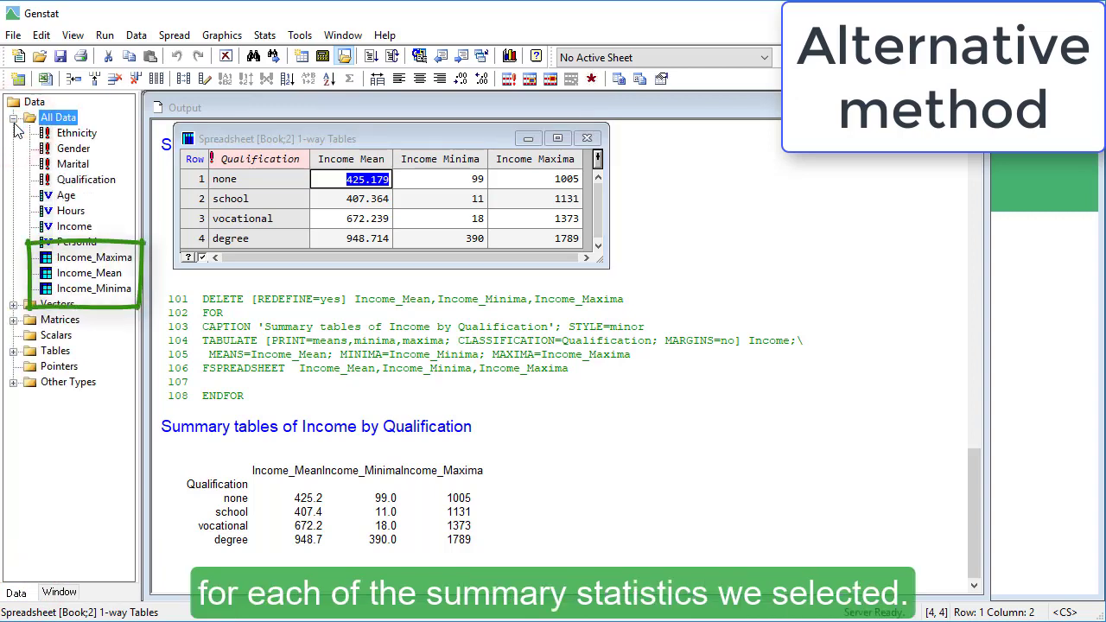
left_click(107, 289)
left_click(95, 258, "shift")
key("Delete")
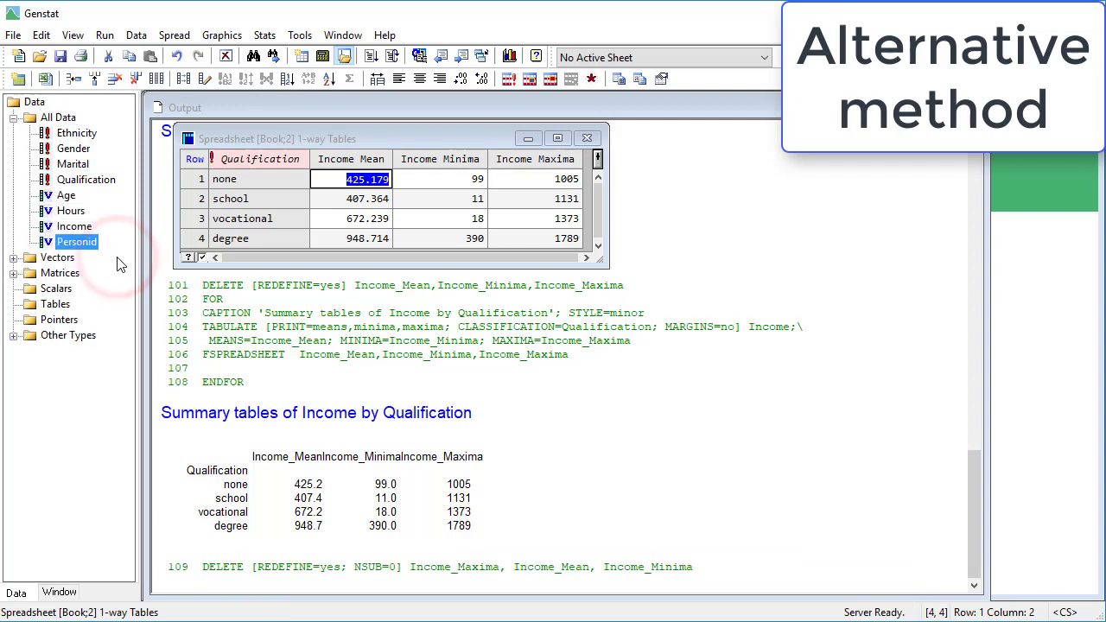
Close the 1-way Tables spreadsheet without updating, and show the Window list
left_click(587, 138)
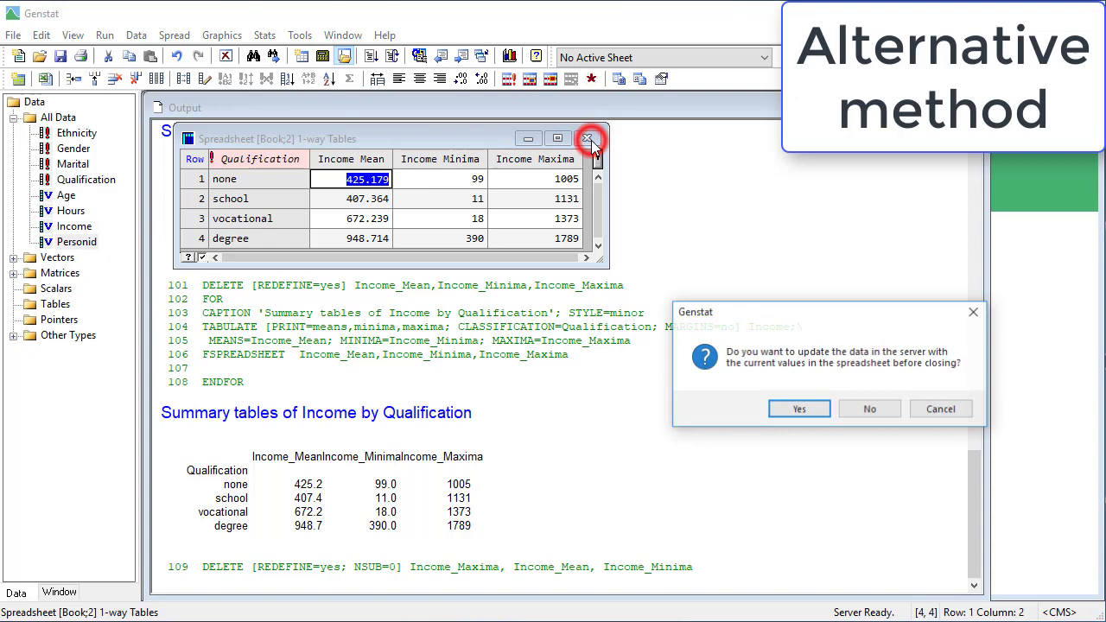
left_click(871, 409)
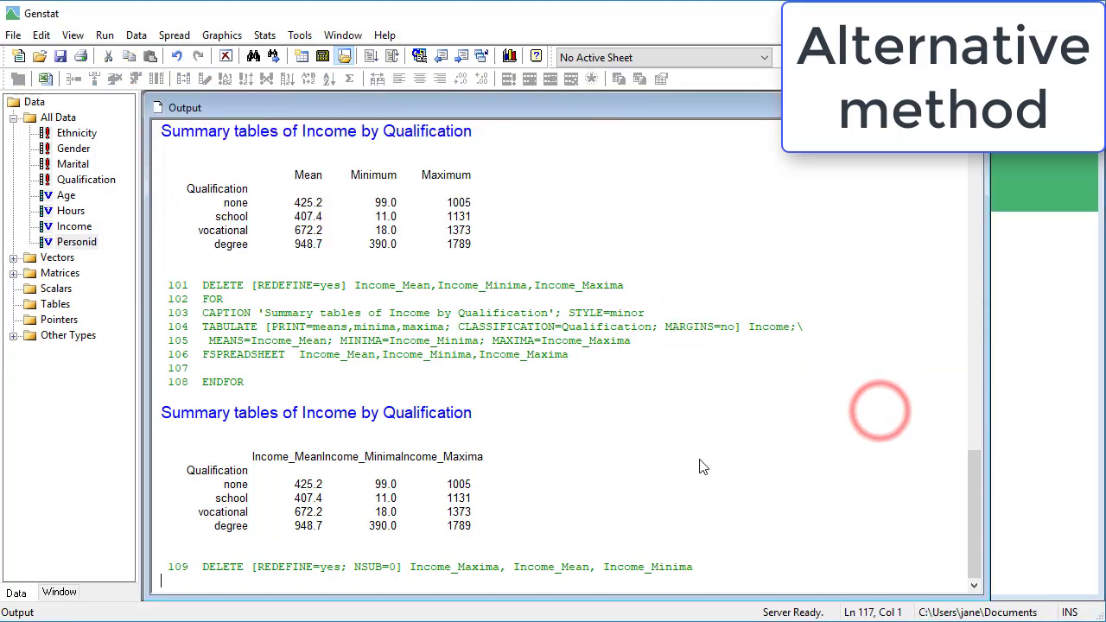
left_click(75, 591)
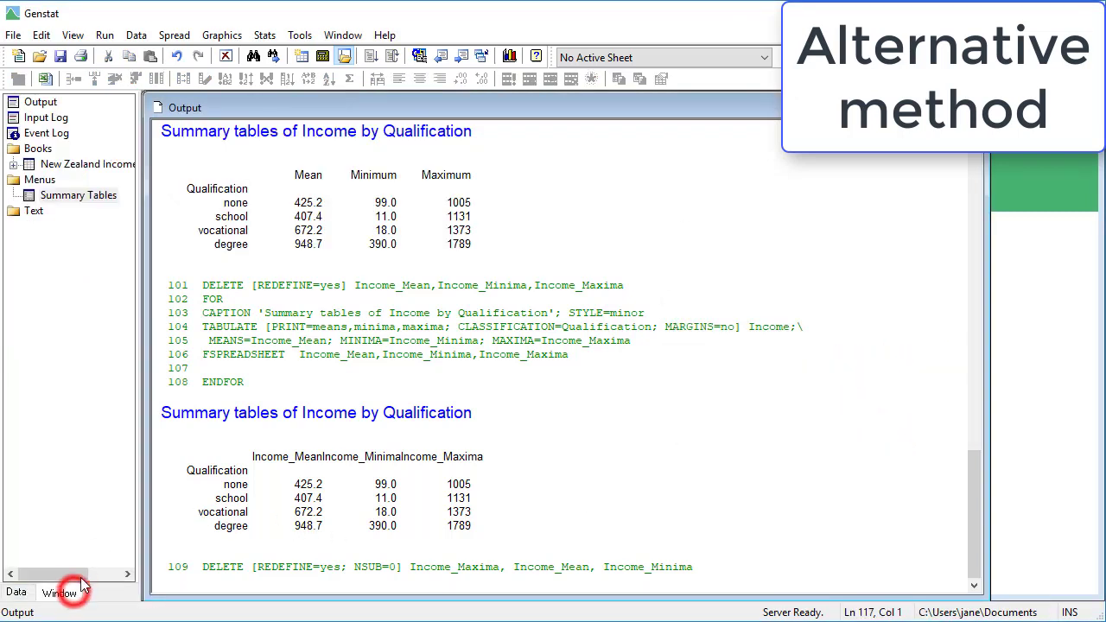
Clear all storage options and rerun the Income by Qualification summary table
double_click(99, 199)
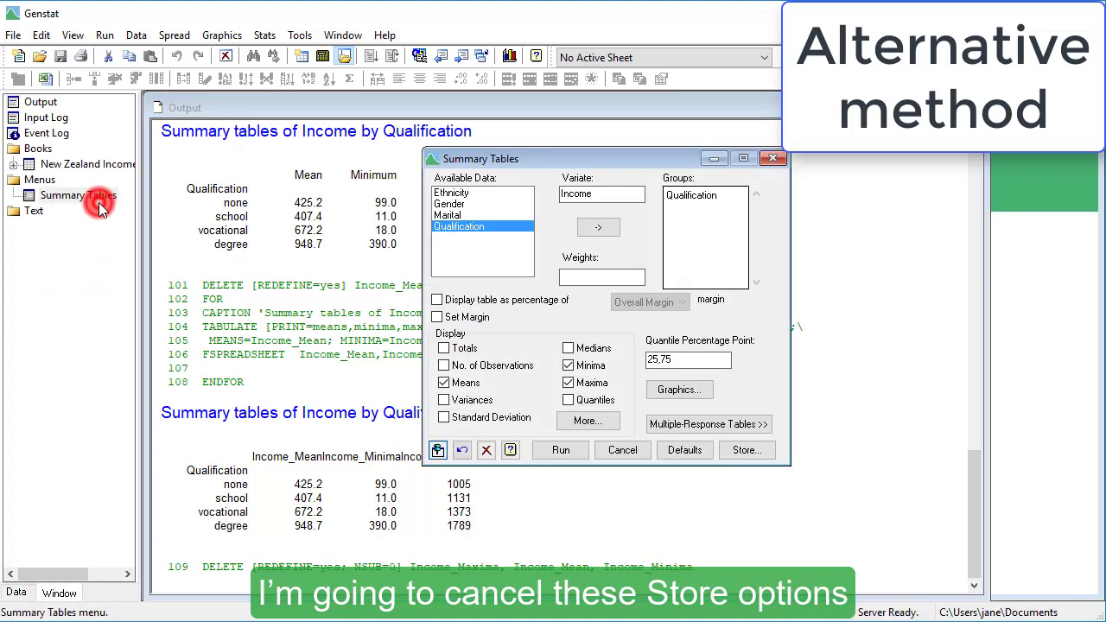
left_click(725, 450)
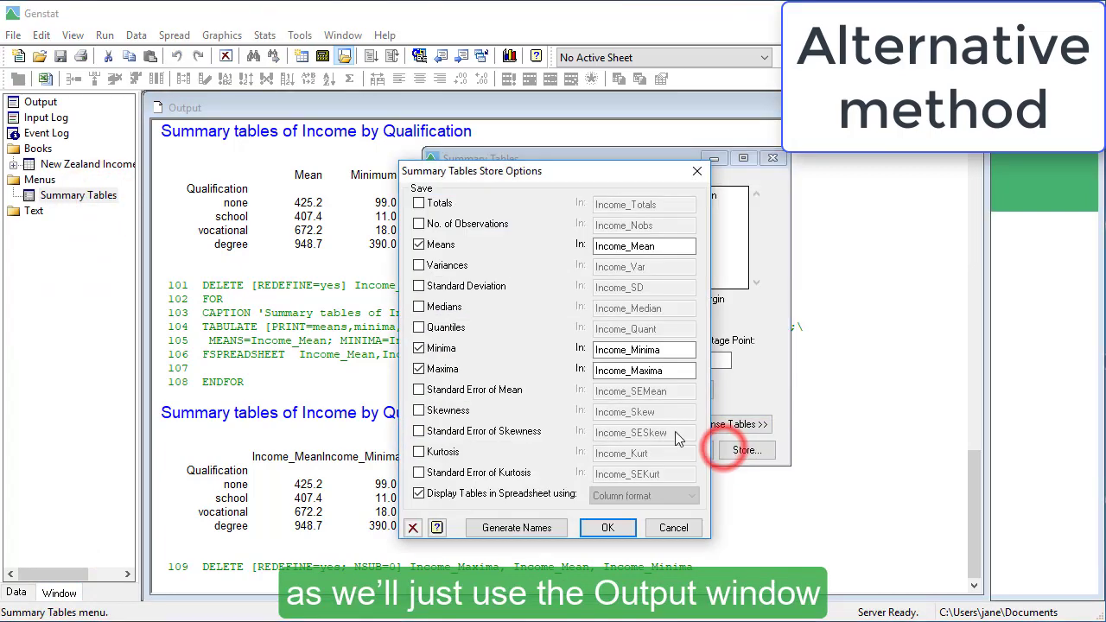
left_click(413, 529)
left_click(590, 528)
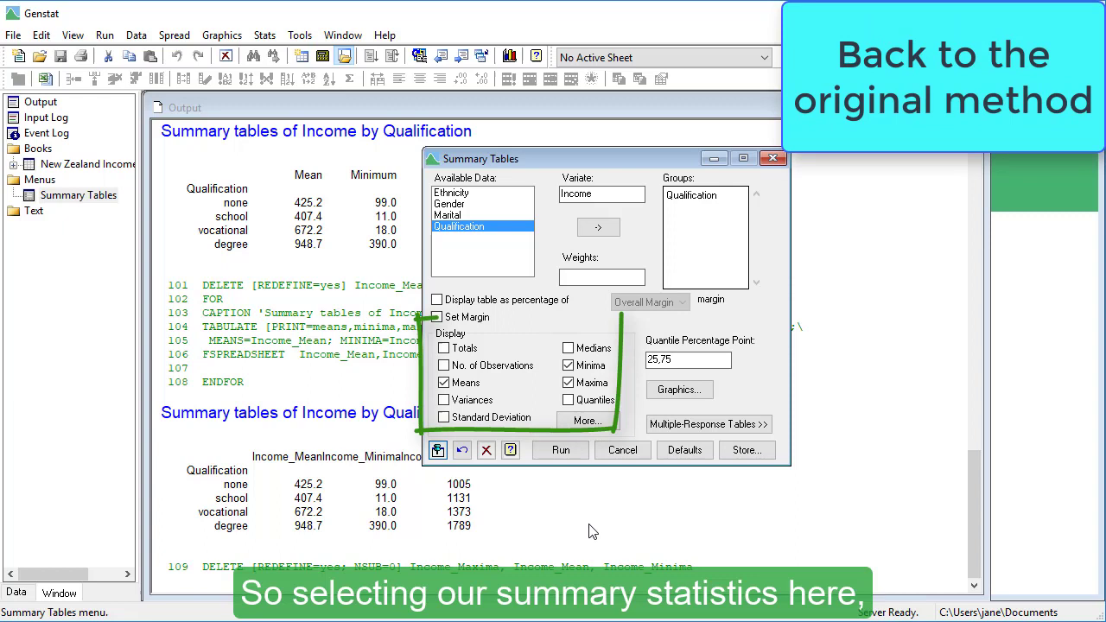
left_click(562, 452)
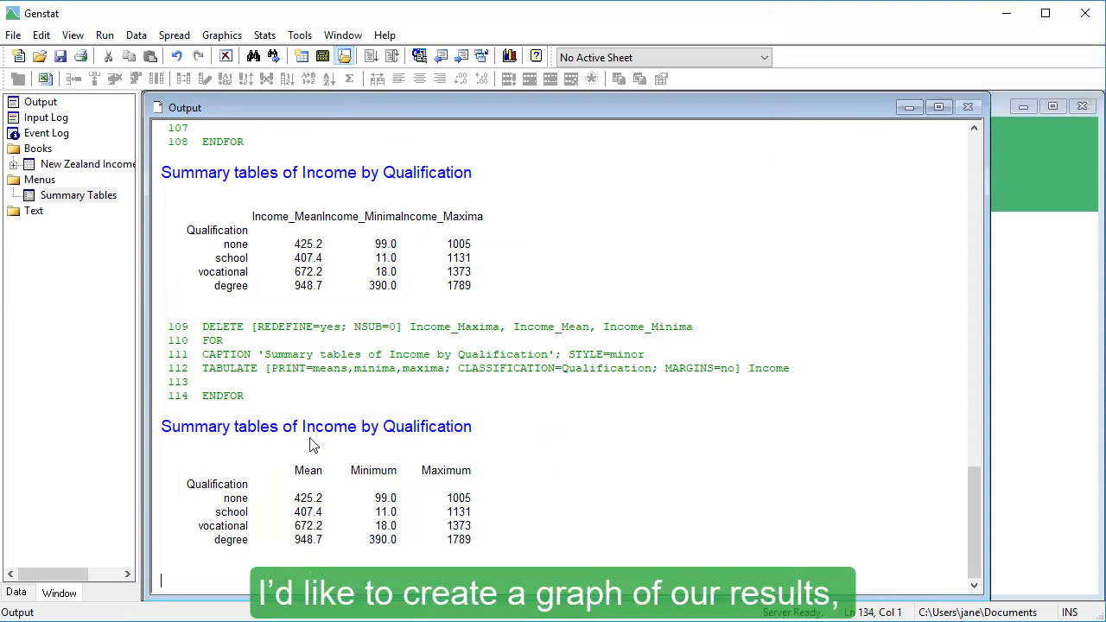
Set up a bar chart of Means with standard error bars titled 'Income by Qualification'
left_click(99, 198)
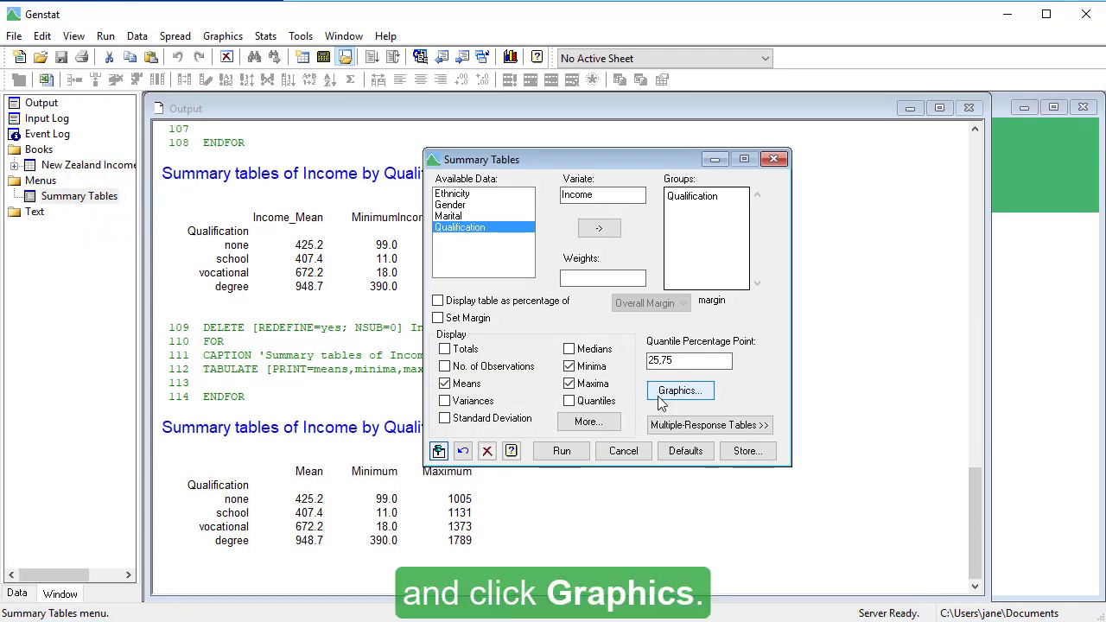
left_click(657, 396)
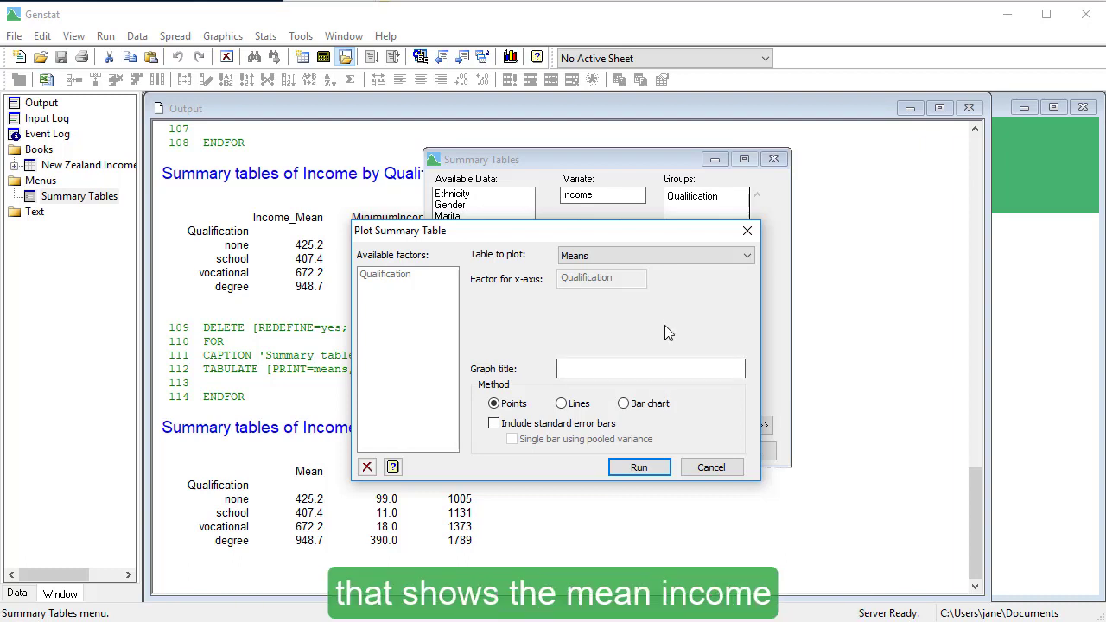
left_click(666, 257)
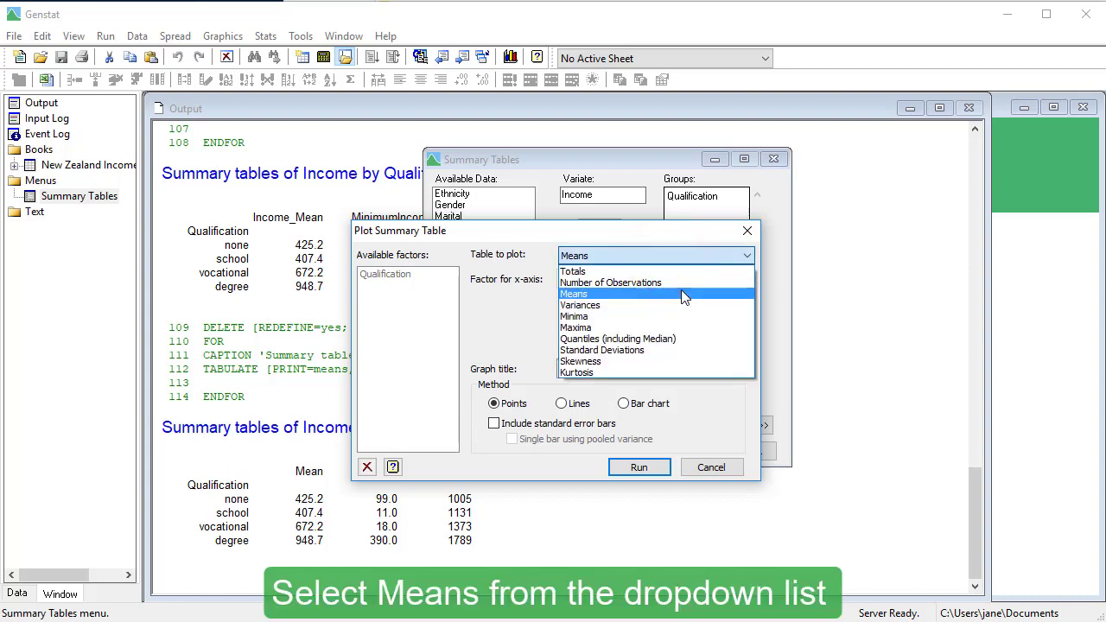
left_click(681, 294)
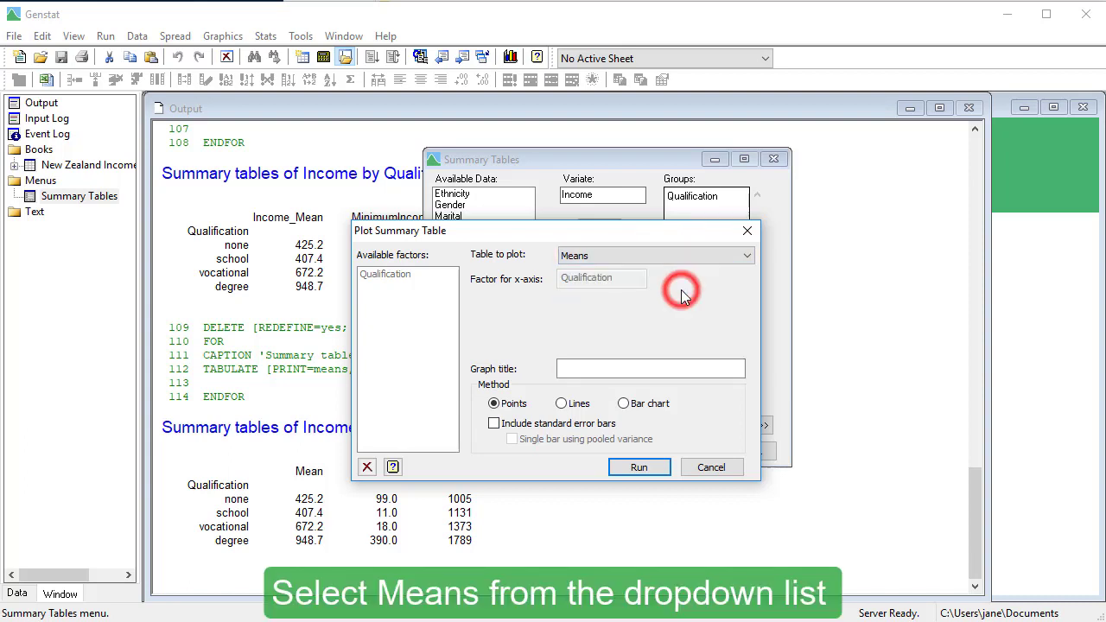
left_click(624, 403)
left_click(607, 367)
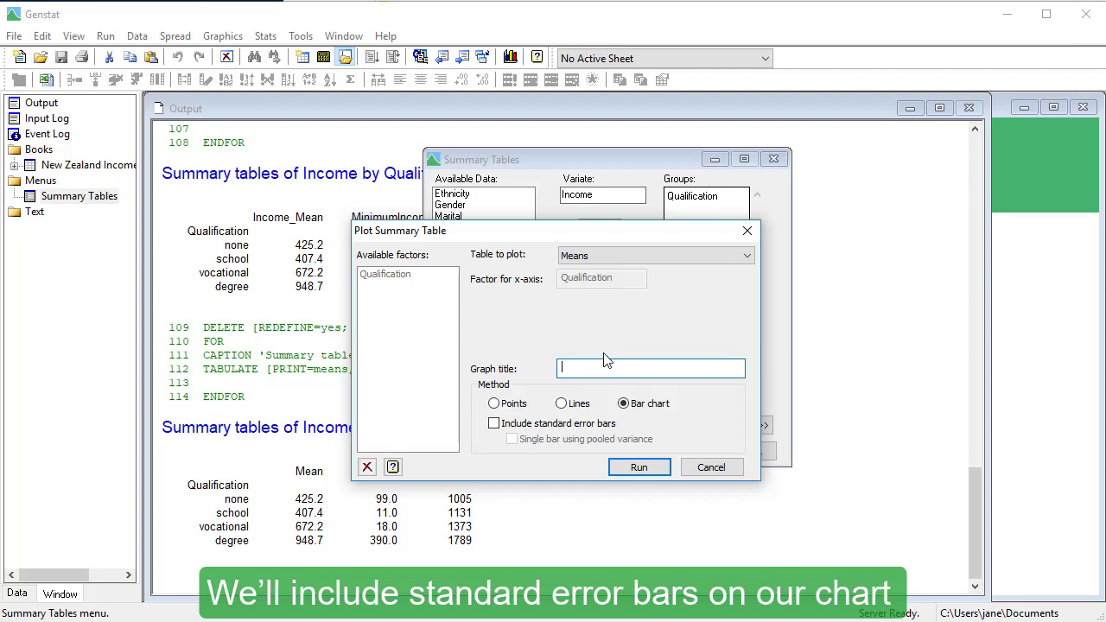
left_click(494, 423)
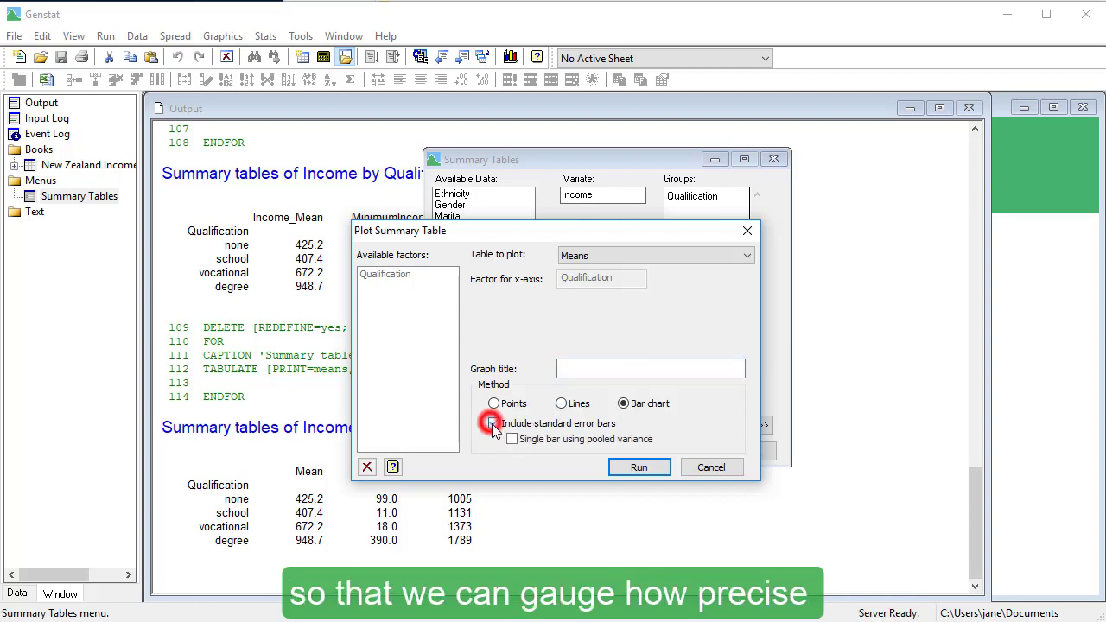
left_click(567, 368)
type("Inc")
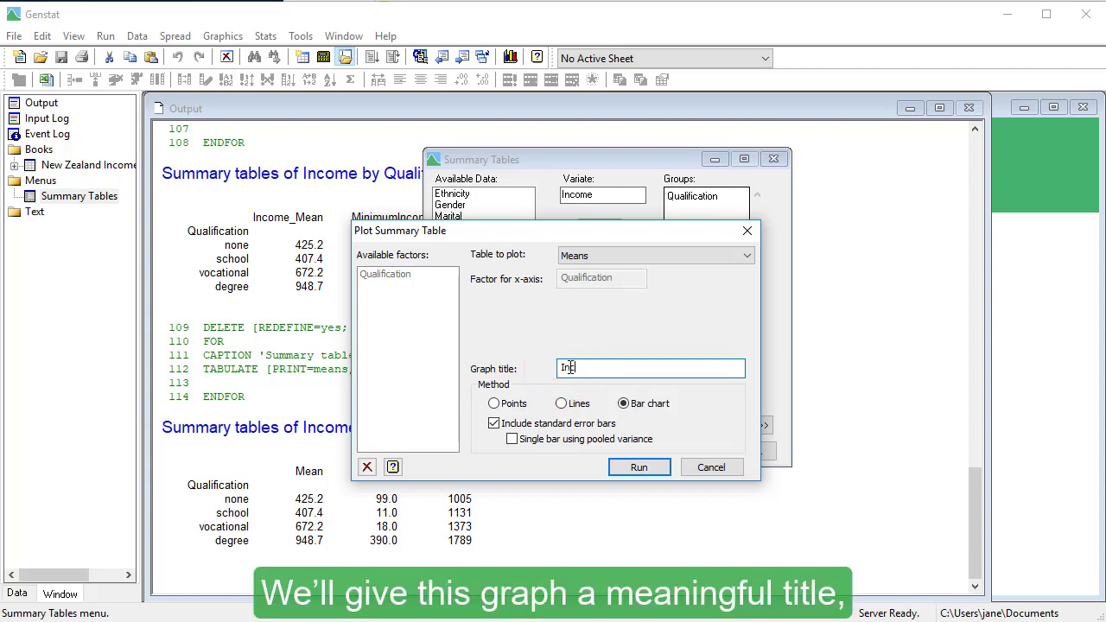
type("ome by Qualification")
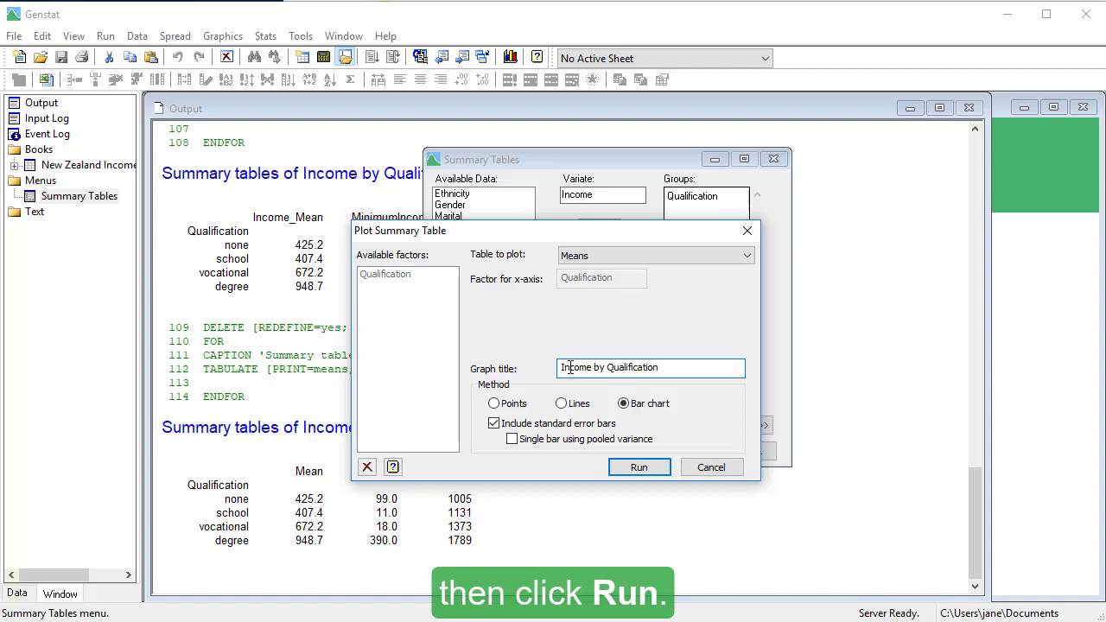
Draw the 'Income by Qualification' bar chart of mean income with standard error bars
left_click(655, 470)
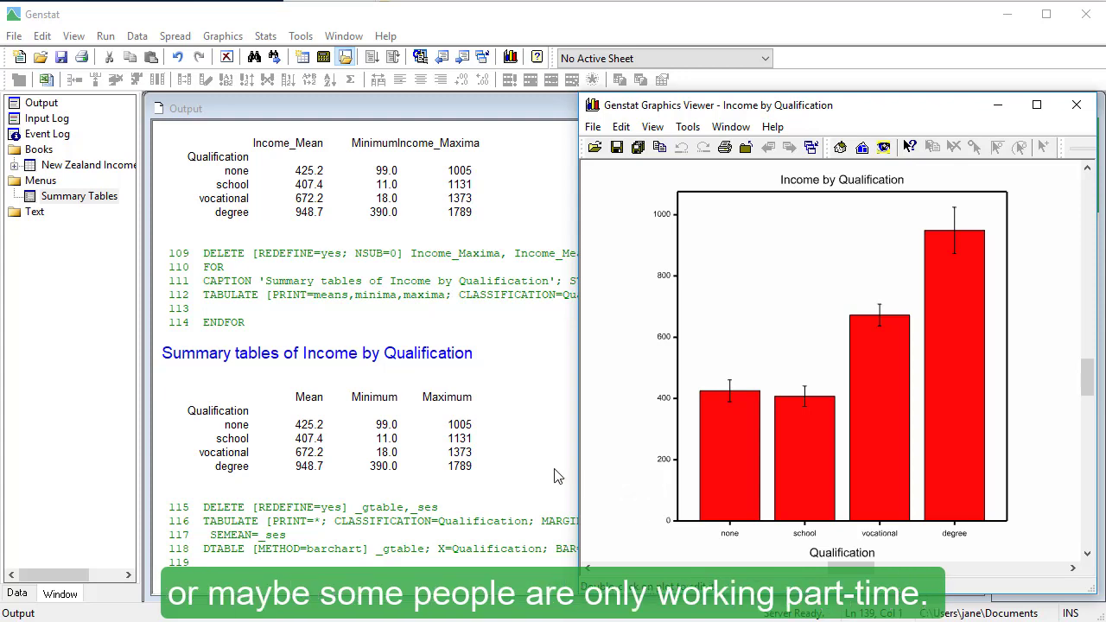
Switch back to the New Zealand Income Survey spreadsheet from the Books list
double_click(101, 167)
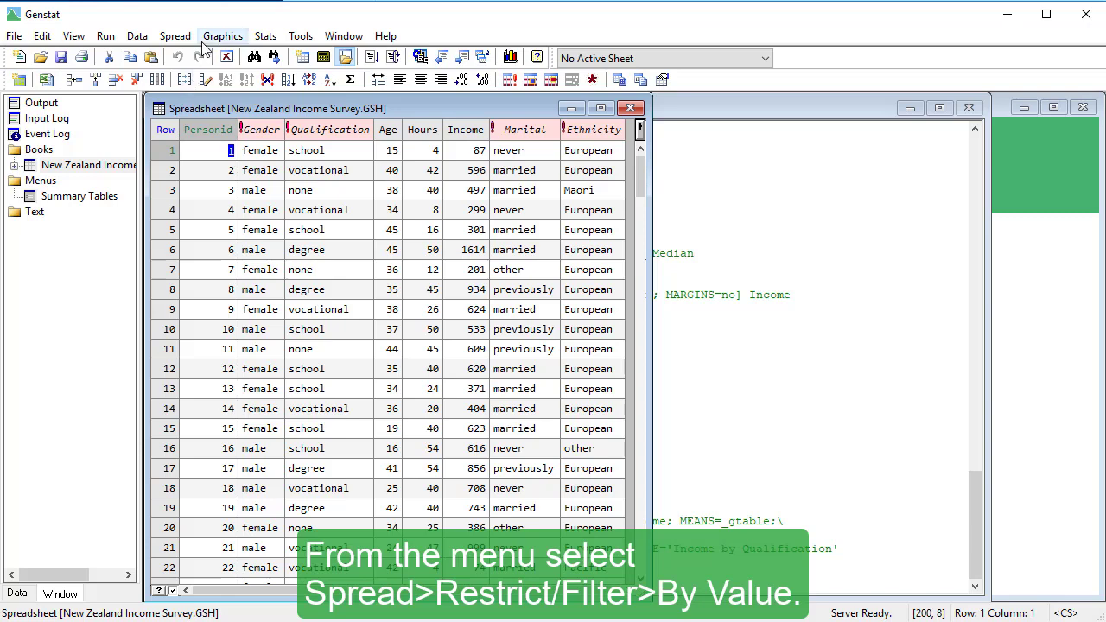
Exclude spreadsheet rows where Hours is less than 35
left_click(173, 36)
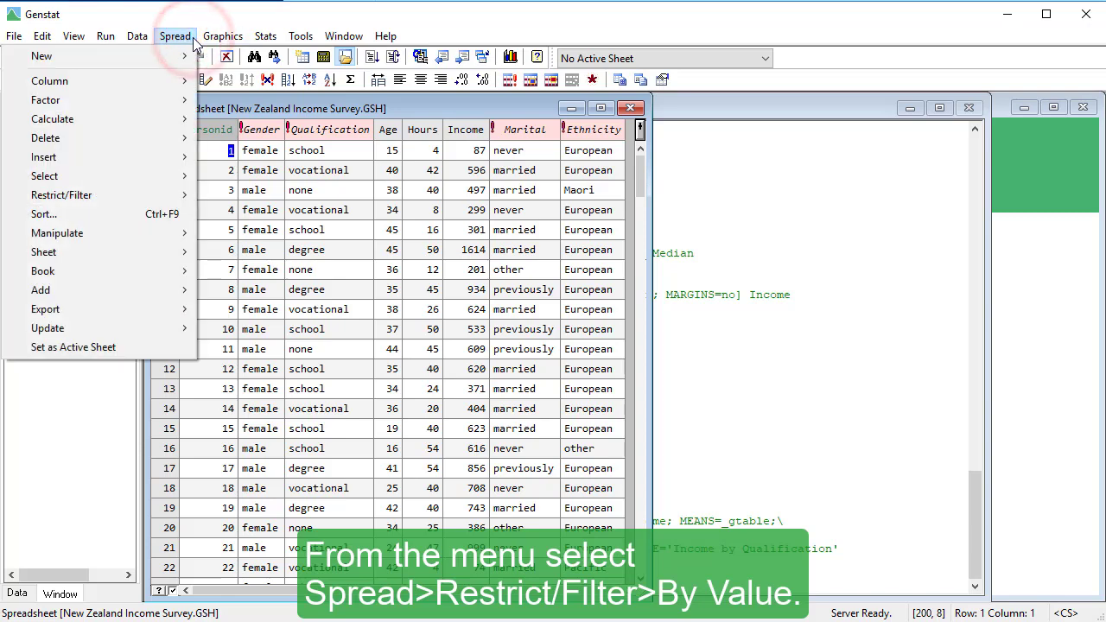
mouse_move(168, 195)
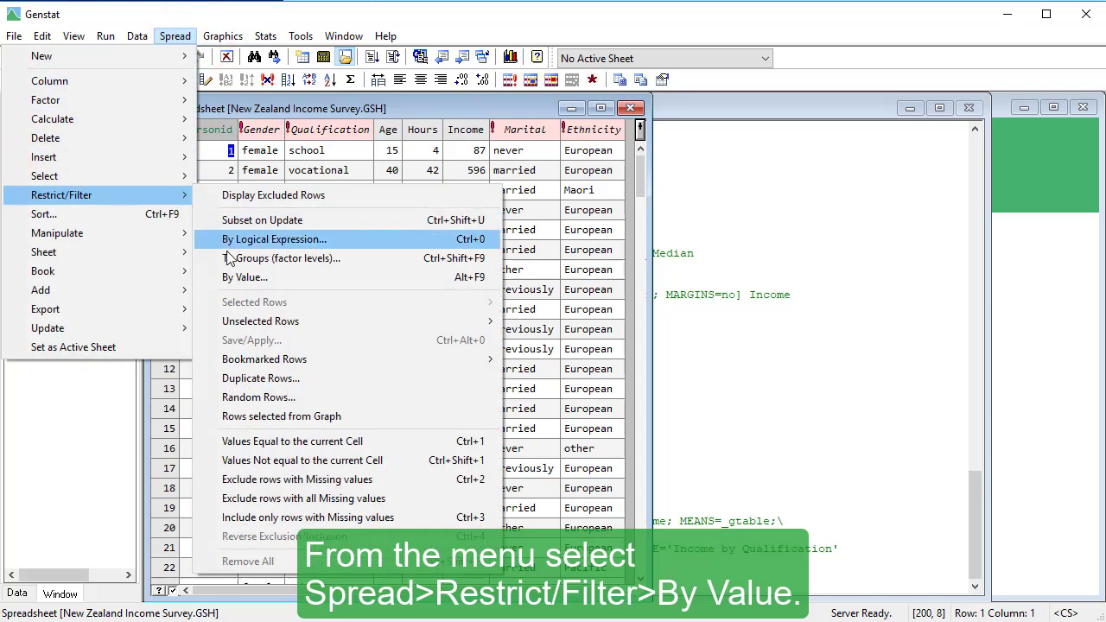
left_click(213, 278)
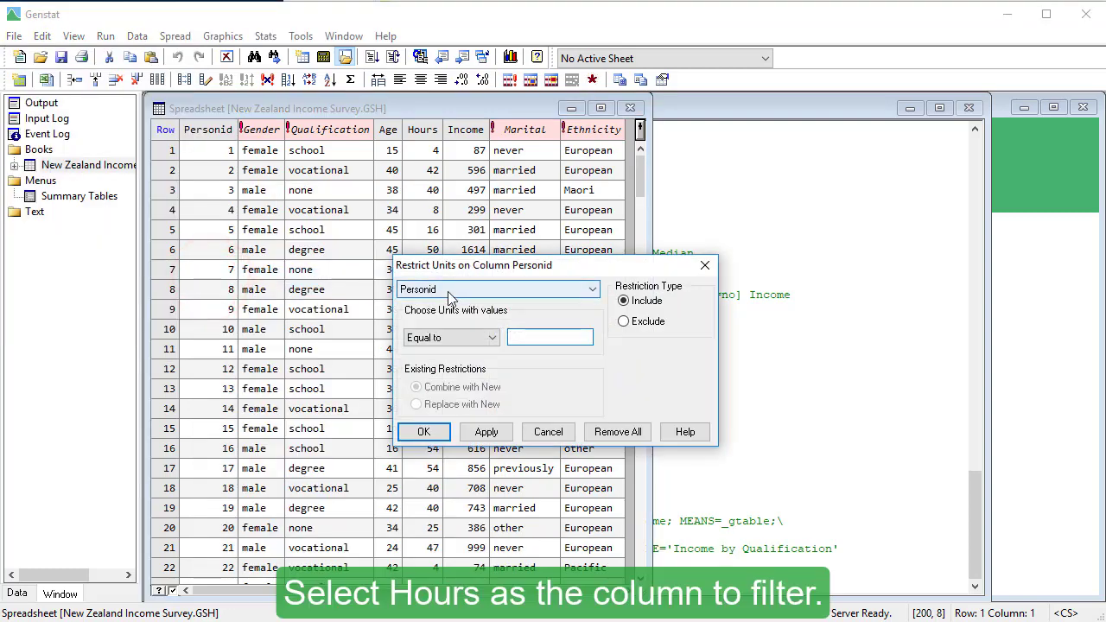
left_click(451, 290)
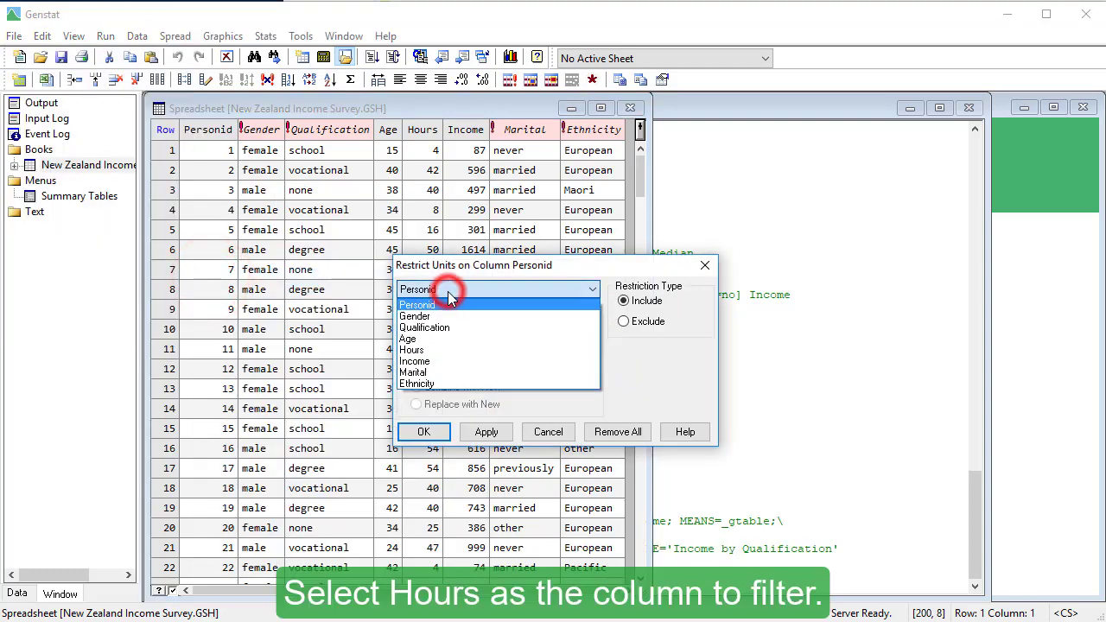
left_click(442, 351)
left_click(456, 342)
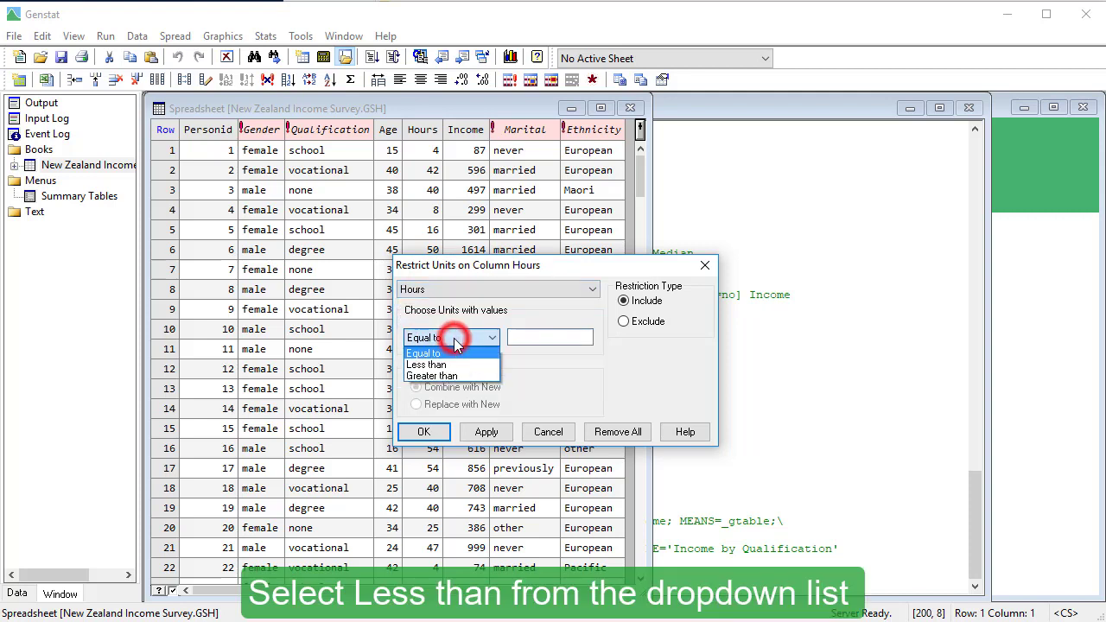
left_click(459, 363)
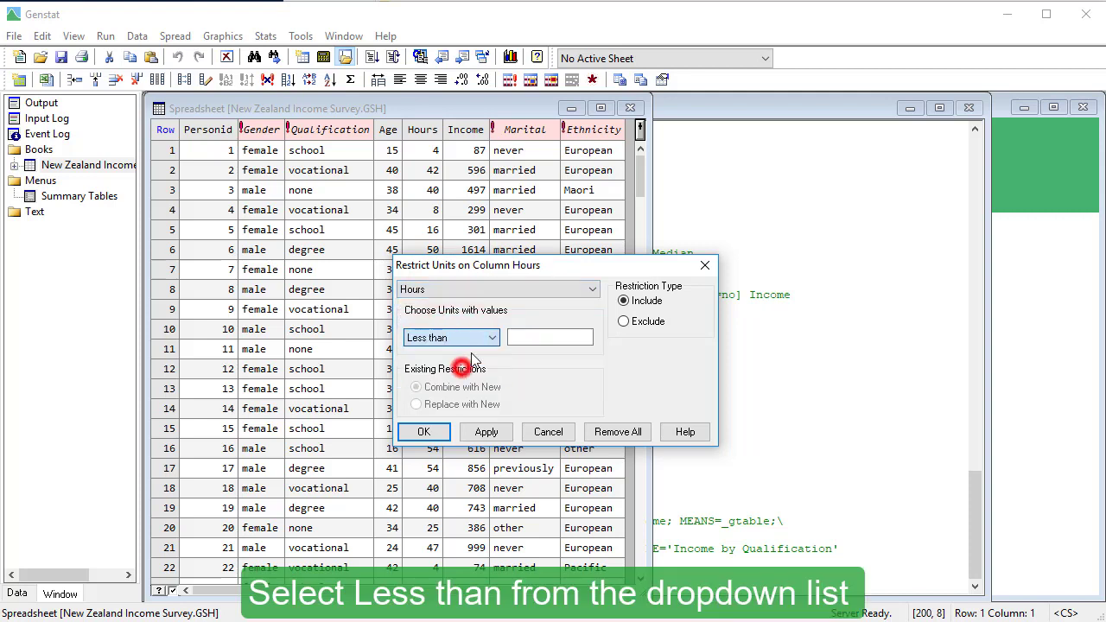
left_click(546, 339)
type("35")
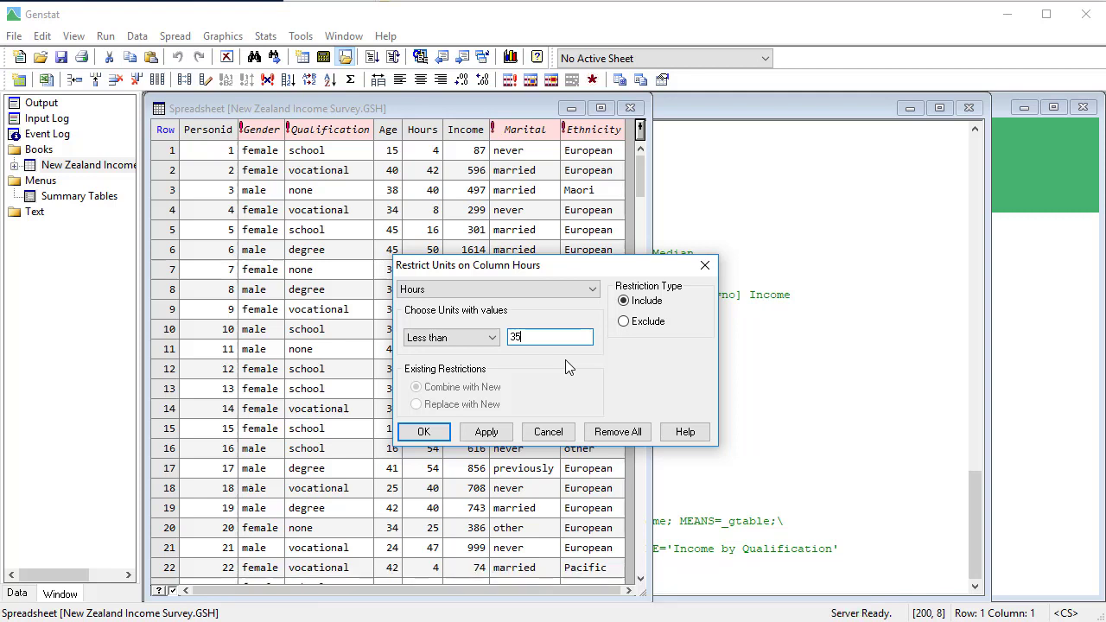
left_click(624, 323)
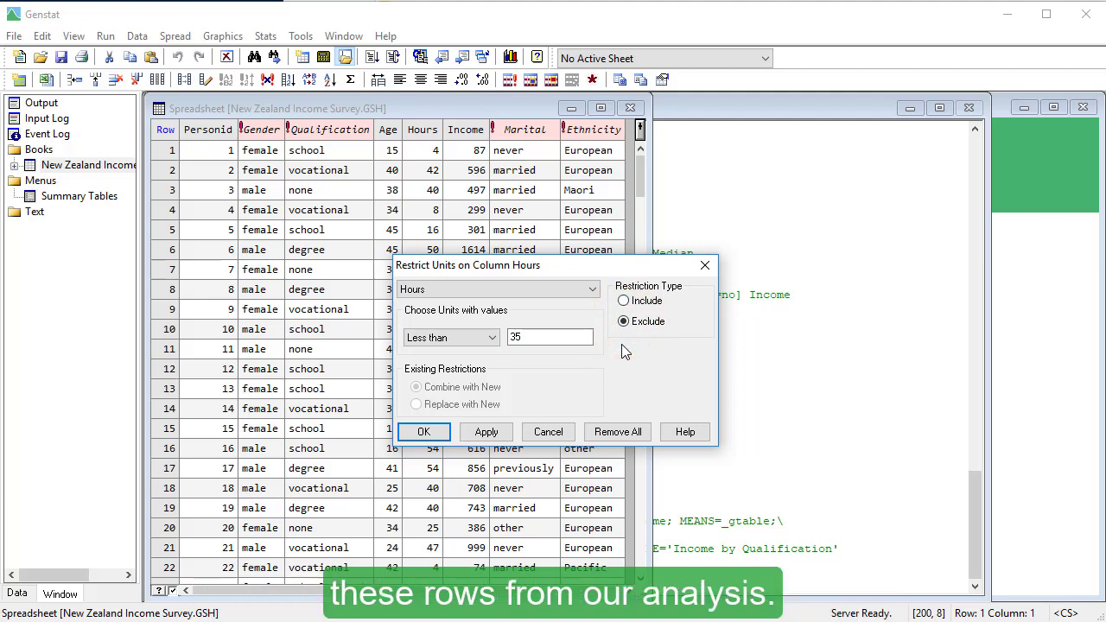
left_click(425, 432)
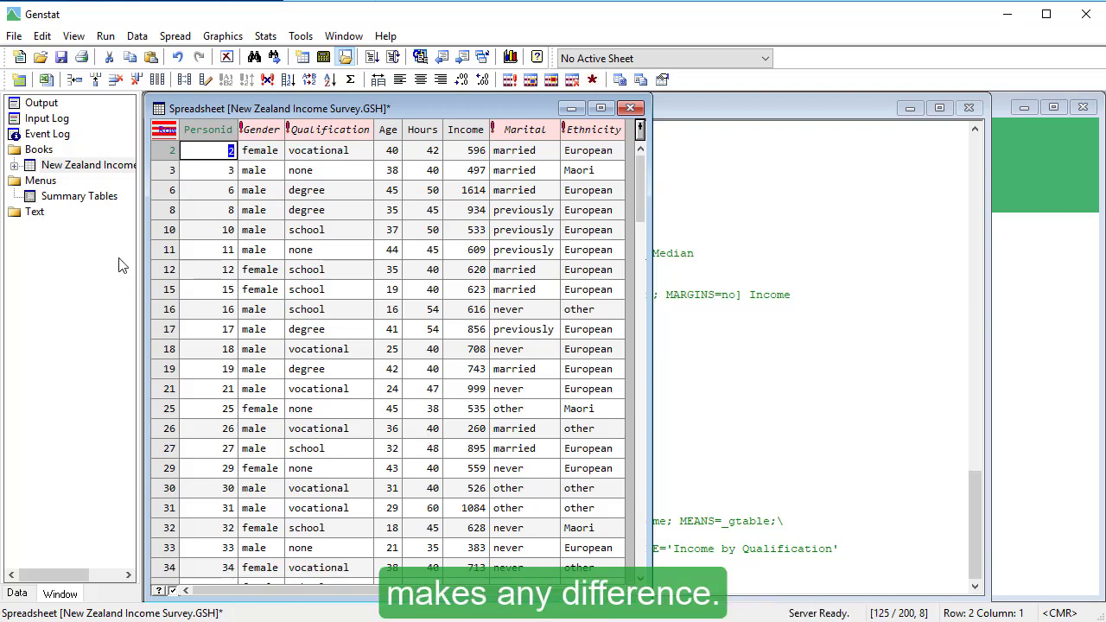
Redraw the mean income bar chart titled 'Income by Qualification (full-time workers)'
left_click(102, 197)
double_click(102, 197)
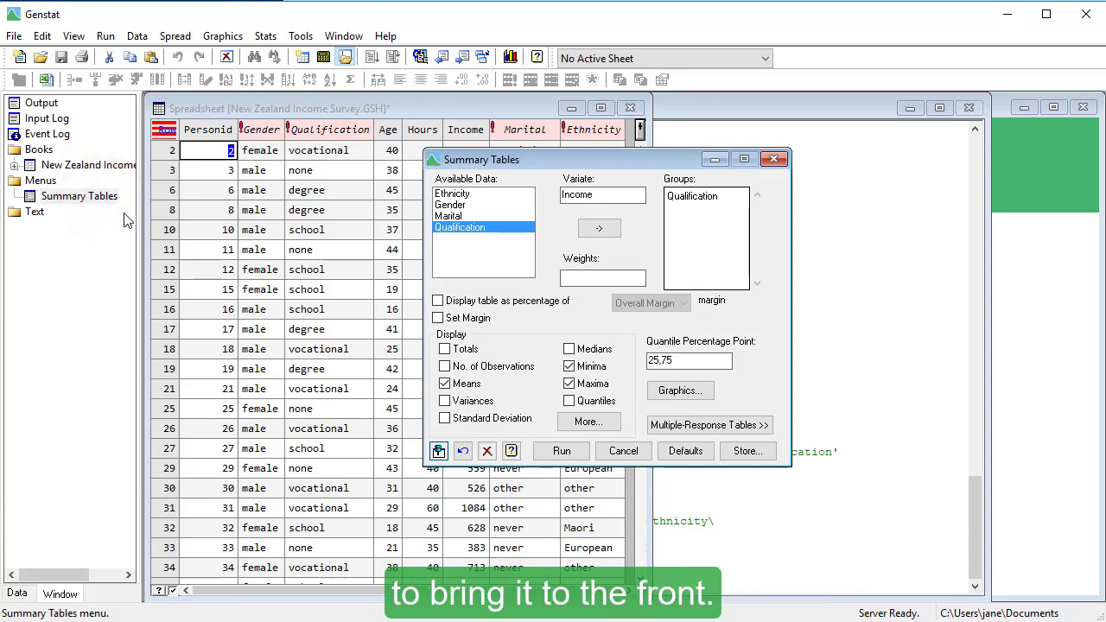
left_click(664, 394)
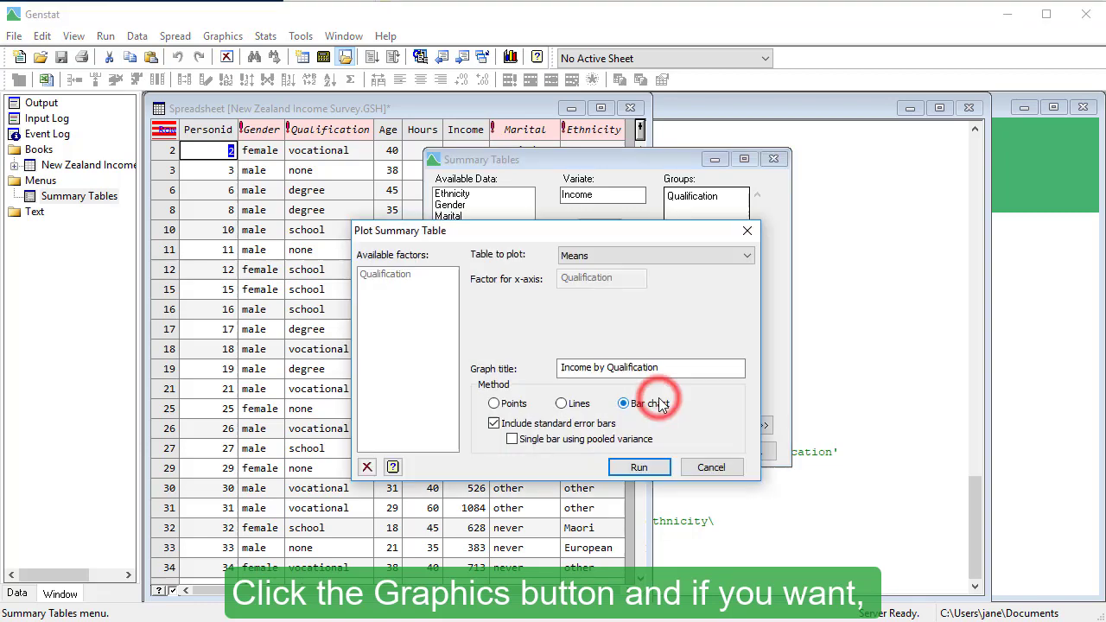
left_click(662, 368)
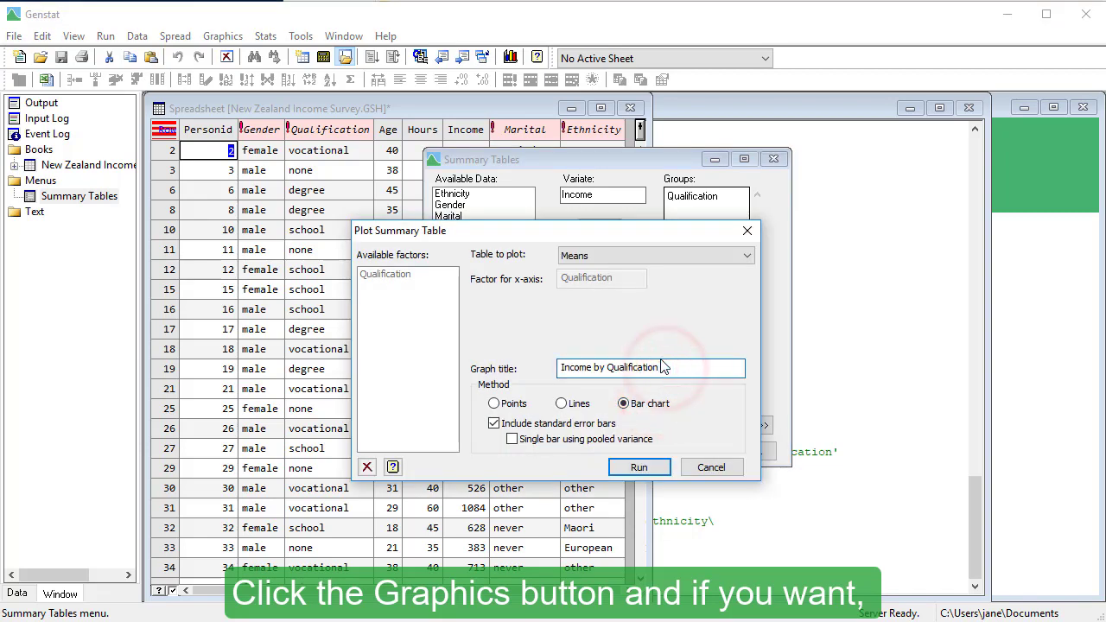
type("(full-ti")
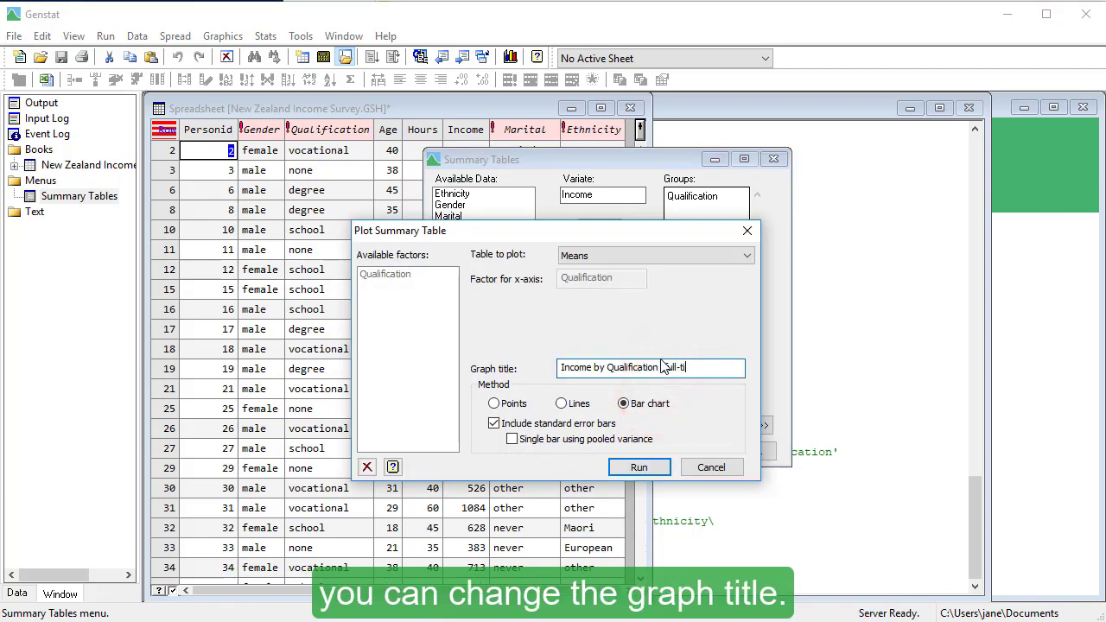
type("me worke")
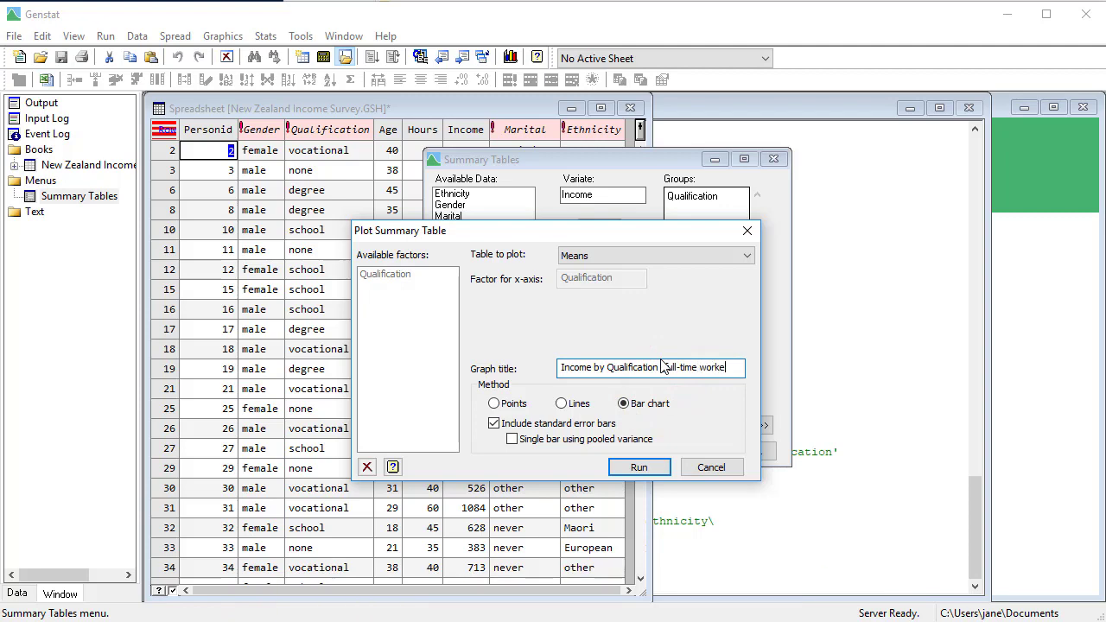
type("rs)")
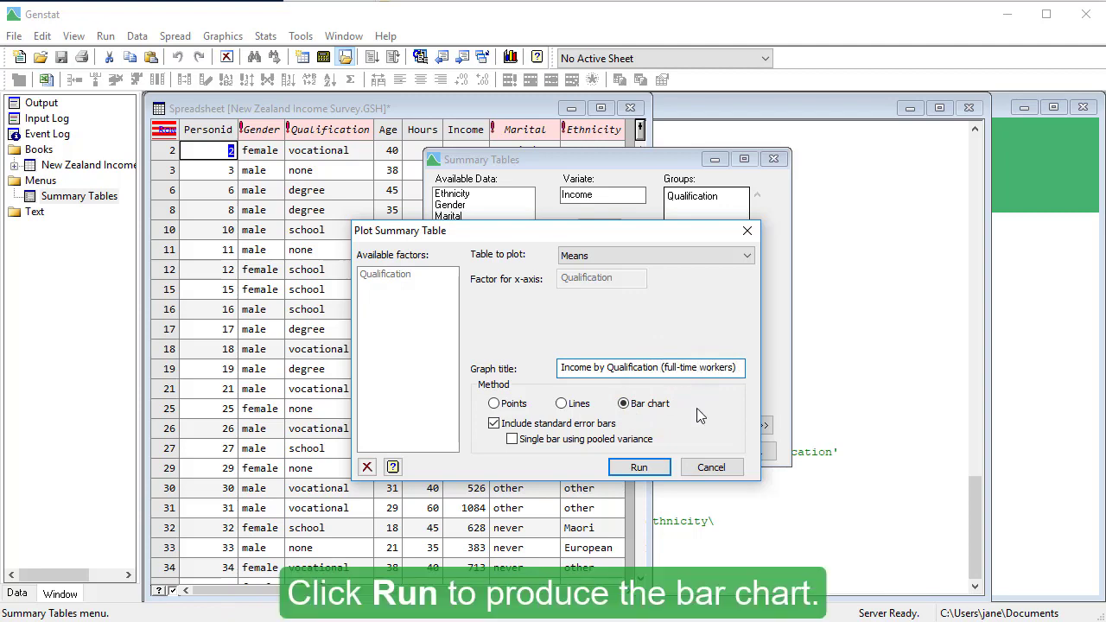
left_click(655, 468)
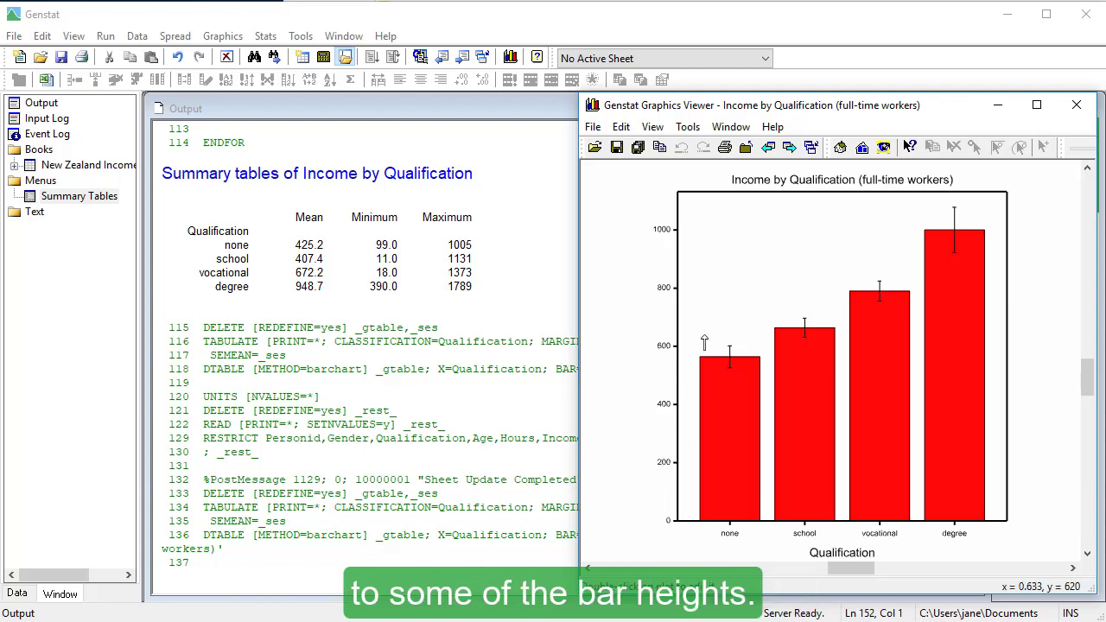
left_click(768, 147)
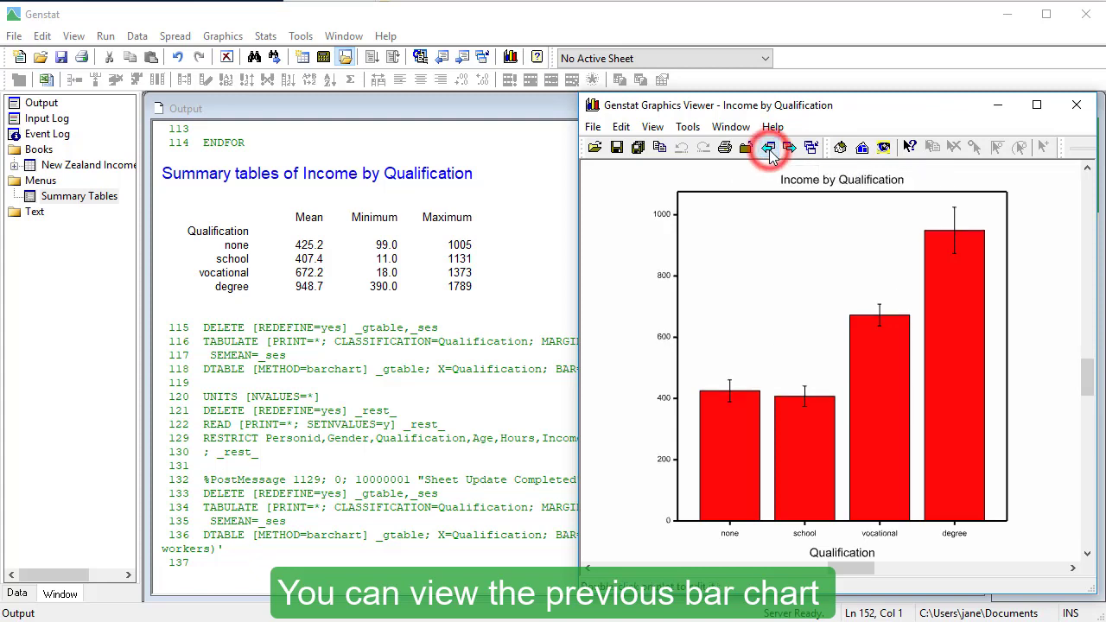
left_click(768, 148)
left_click(768, 148)
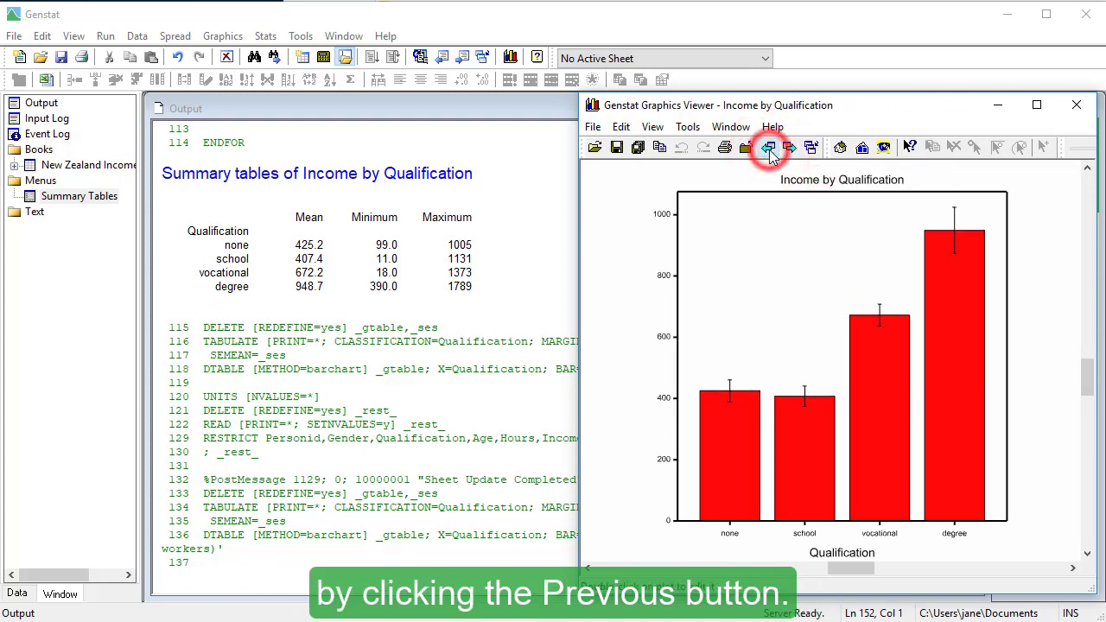
left_click(768, 148)
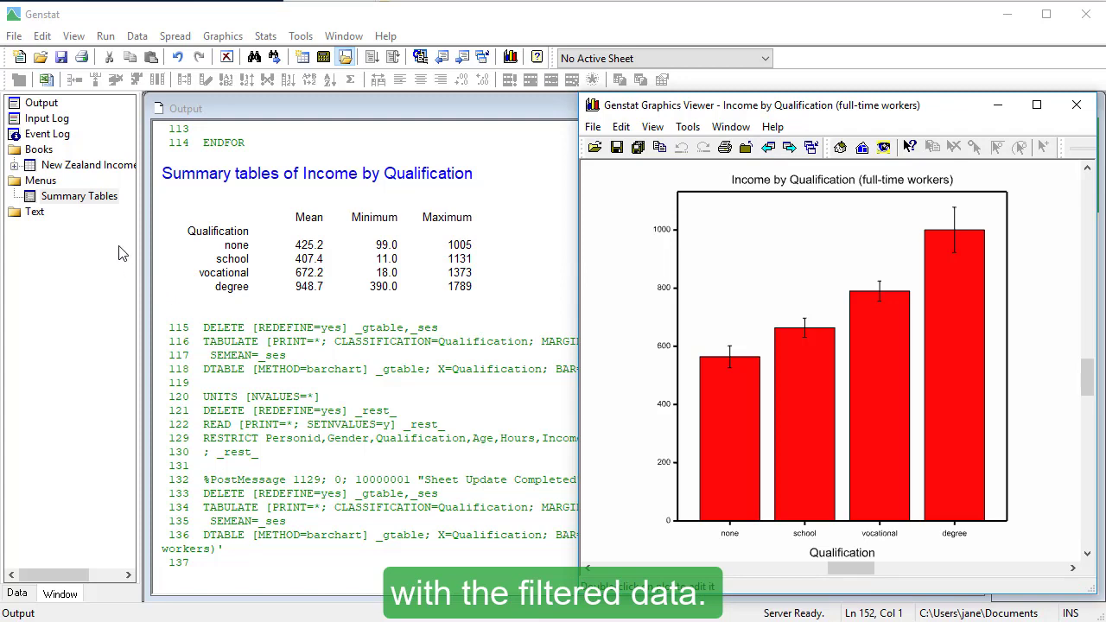
Rerun Summary Tables on the filtered data, giving full-time means from 564.2 (none) to 1000.0 (degree)
double_click(97, 199)
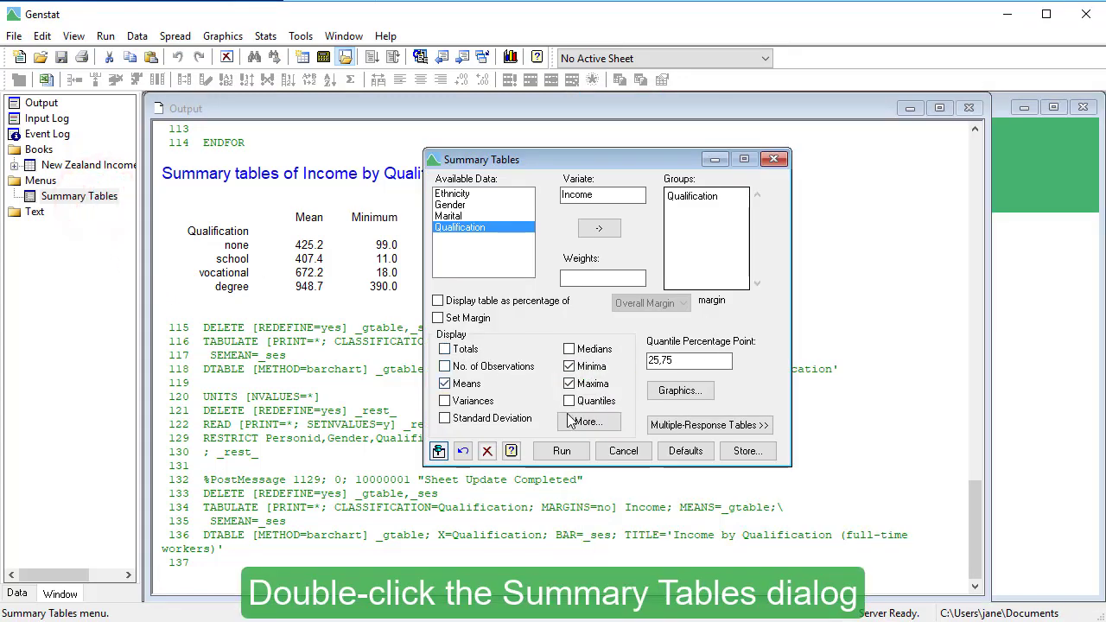
left_click(577, 450)
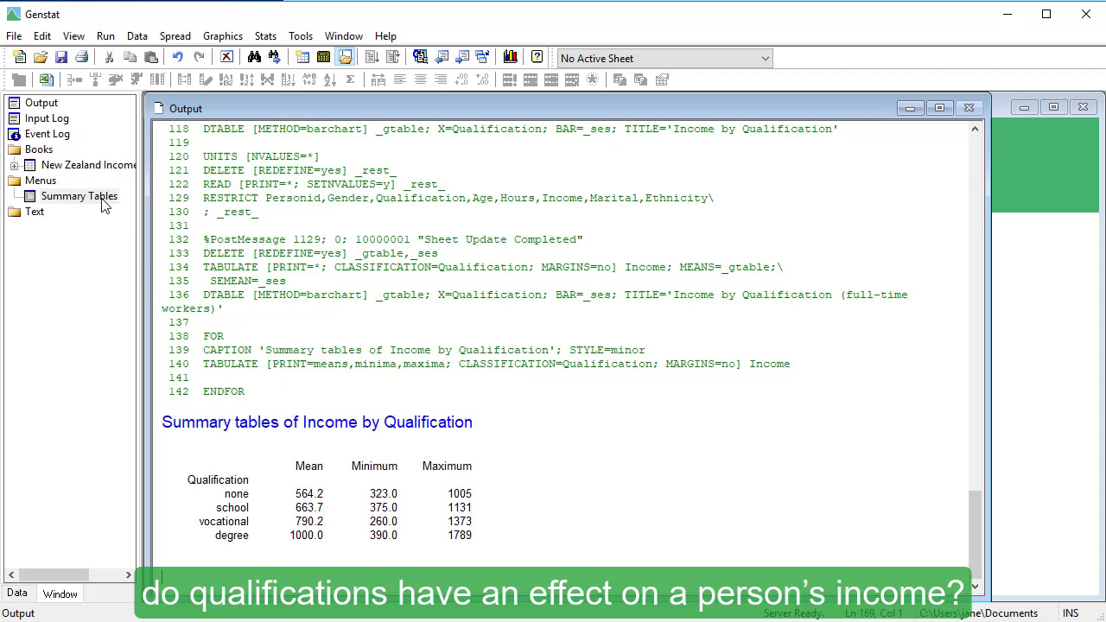
Redisplay the full-time workers' Income by Qualification bar chart in the Graphics Viewer
left_click(512, 58)
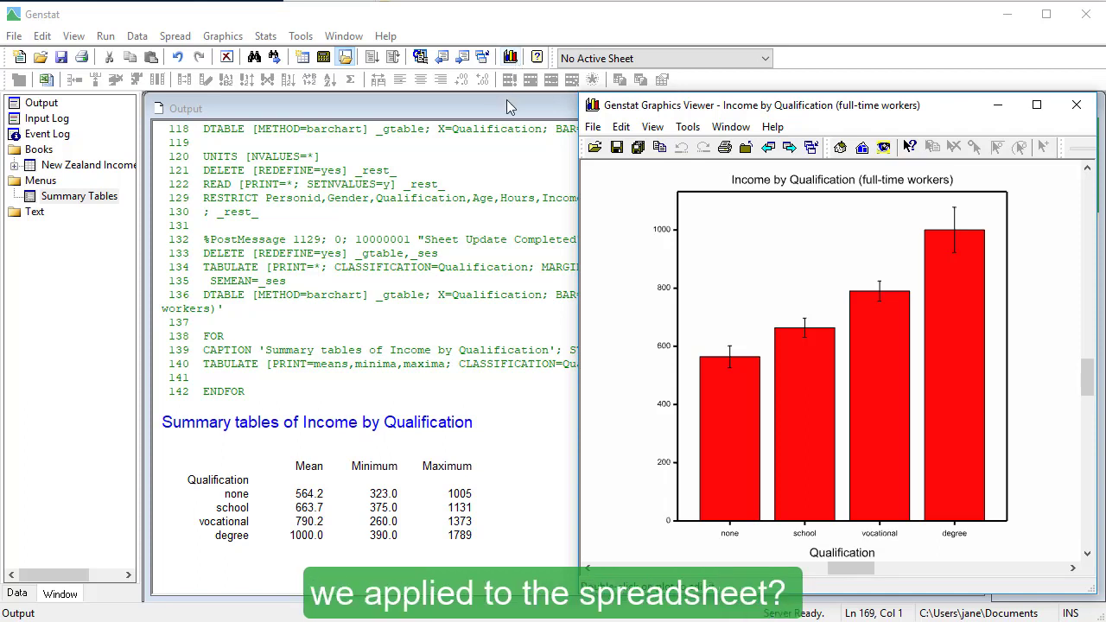
Bring the income survey spreadsheet forward and show the Spread menu's Restrict/Filter options
left_click(111, 170)
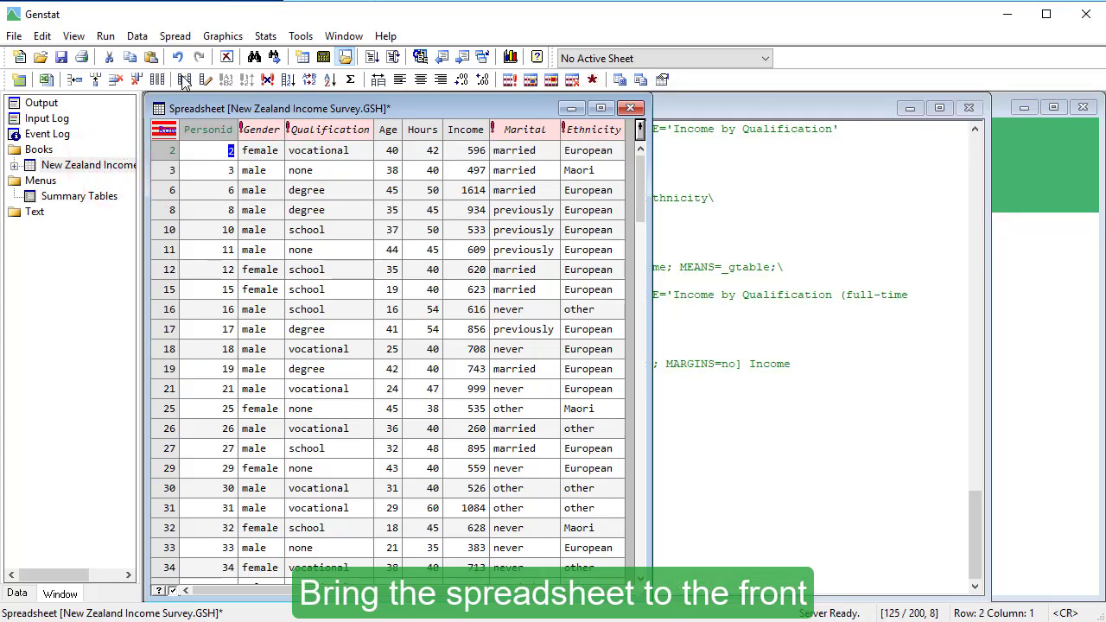
left_click(188, 38)
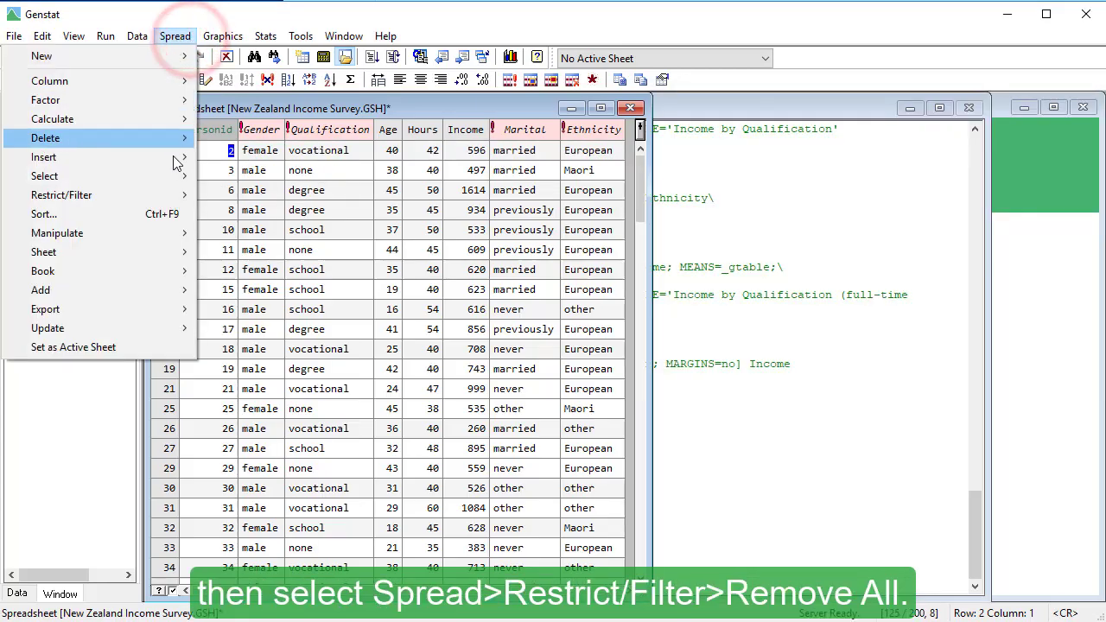
mouse_move(163, 198)
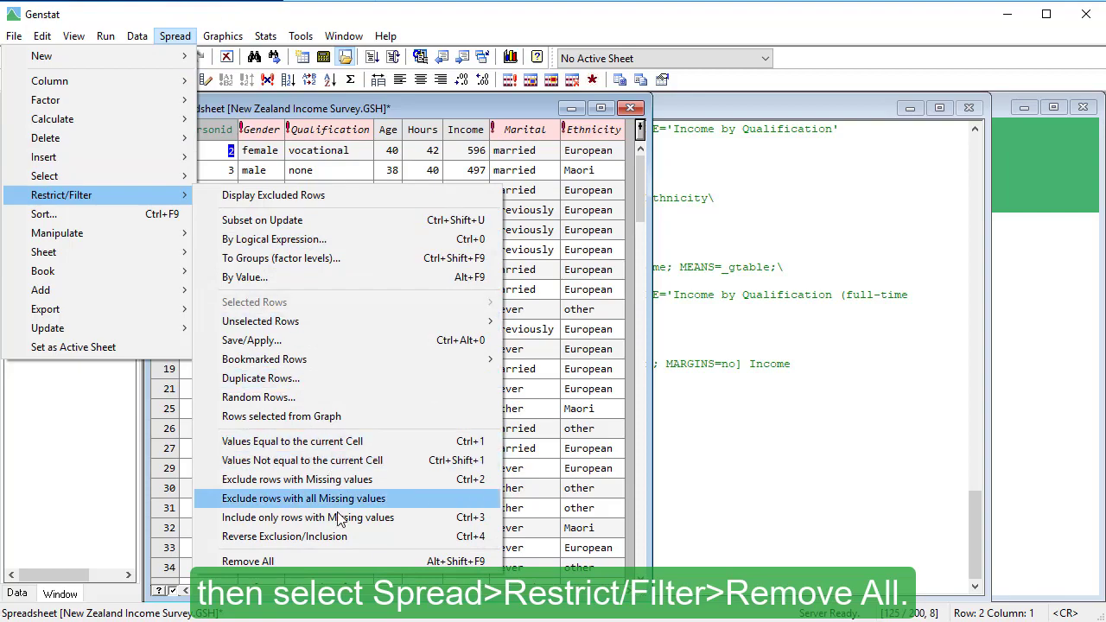